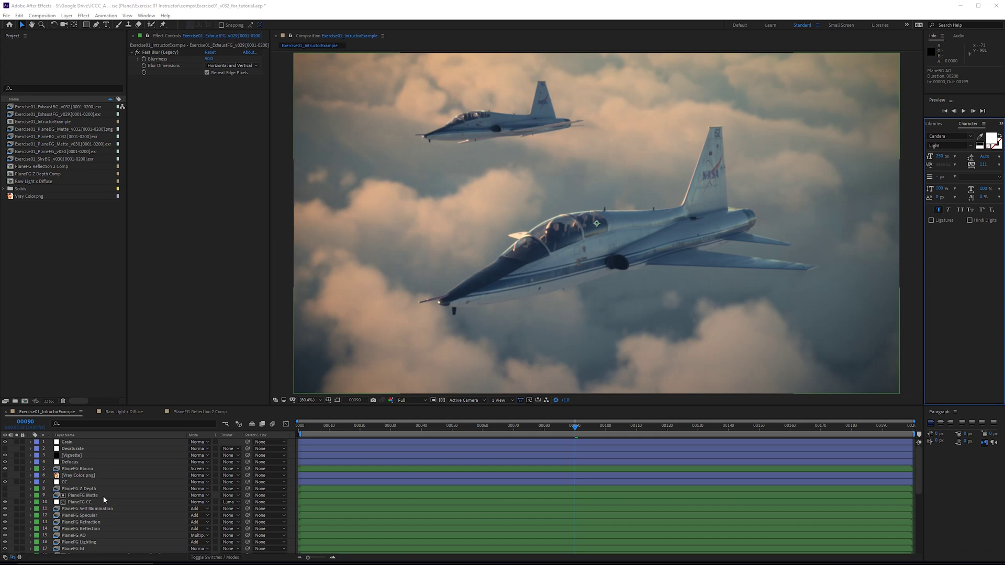
- View PlaneFG AO in its Layer panel, try and undo a brighter Curves point, return to frame 00090
{"action": "double_click", "coordinate": [84, 534]}
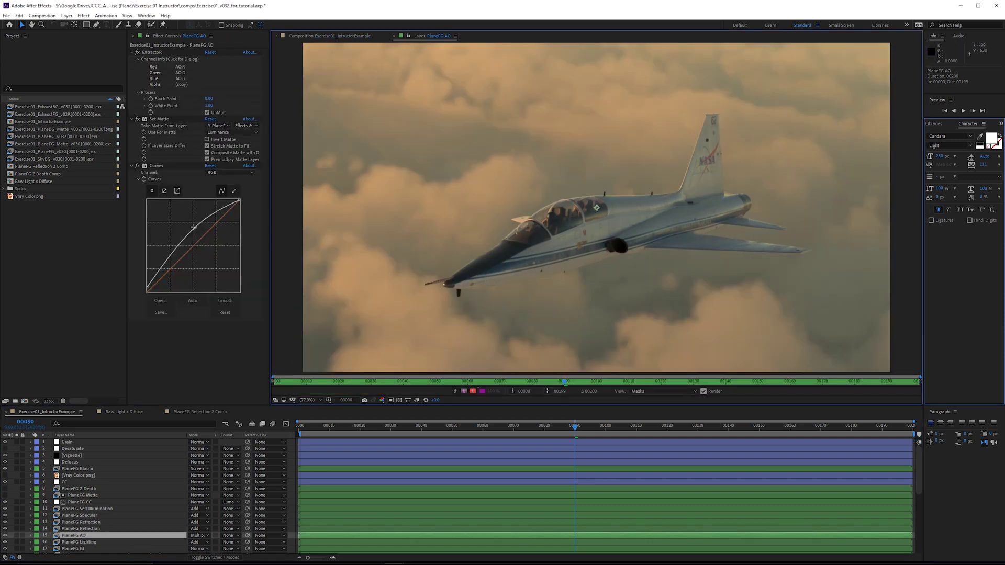
{"action": "left_click_drag", "start_coordinate": [191, 228], "coordinate": [169, 259]}
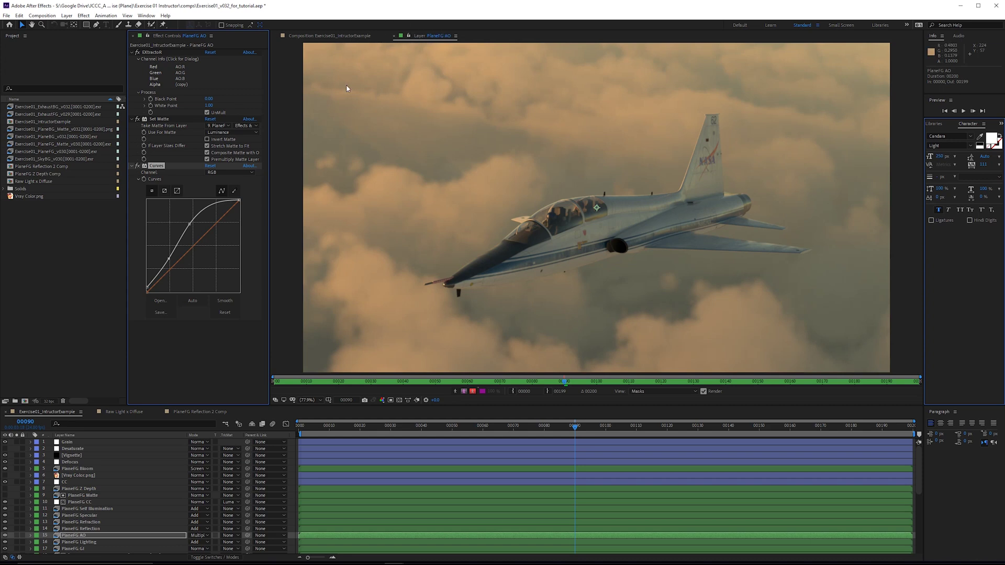
{"action": "key", "text": "ctrl+z"}
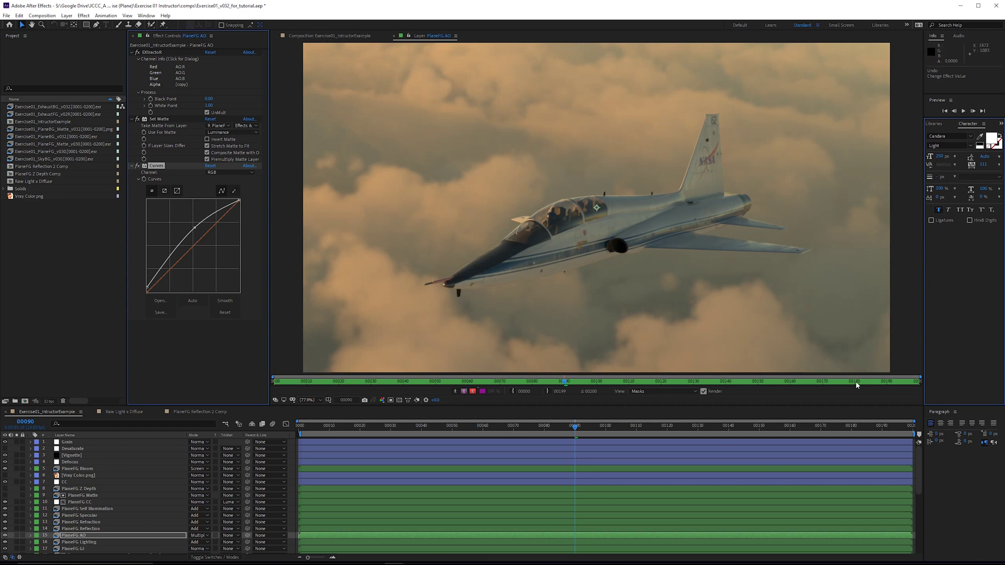
{"action": "left_click", "coordinate": [651, 381]}
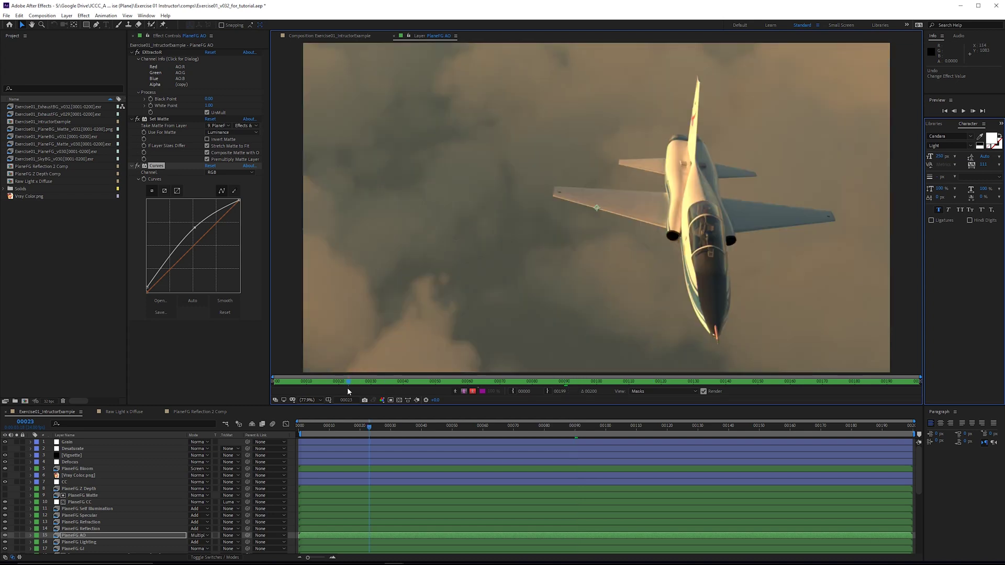
{"action": "left_click", "coordinate": [565, 381]}
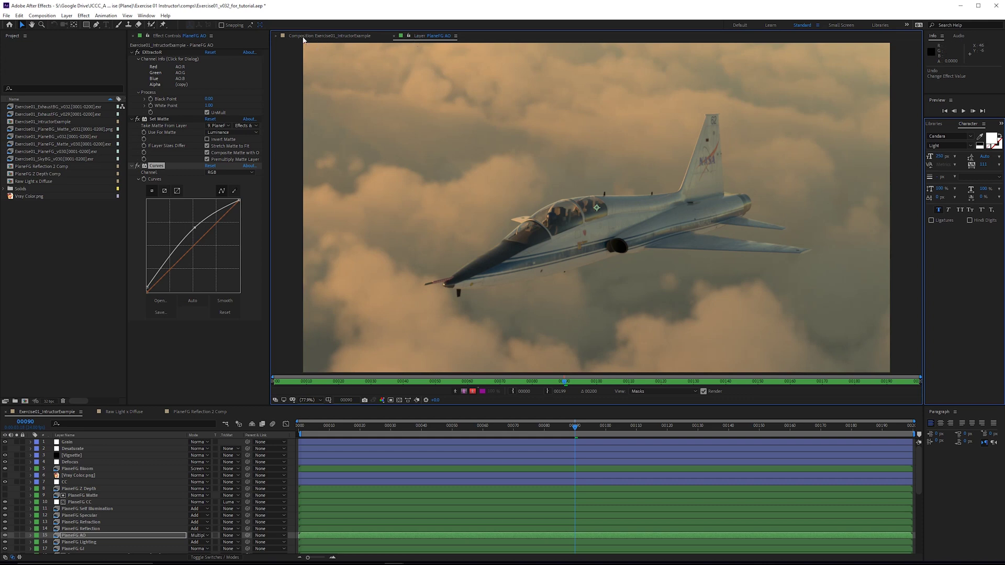
- Dock and close the PlaneFG AO Layer panel, then reselect PlaneFG AO in the composition
{"action": "mouse_move", "coordinate": [424, 36]}
{"action": "left_mouse_down"}
{"action": "mouse_move", "coordinate": [433, 74]}
{"action": "mouse_move", "coordinate": [921, 123]}
{"action": "mouse_move", "coordinate": [903, 124]}
{"action": "left_mouse_up"}
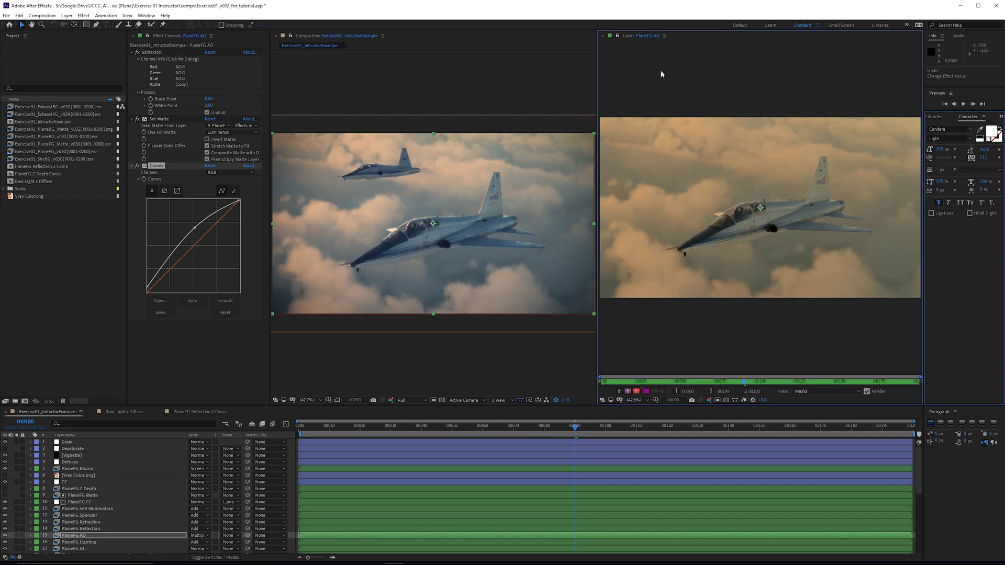
{"action": "left_click", "coordinate": [602, 36]}
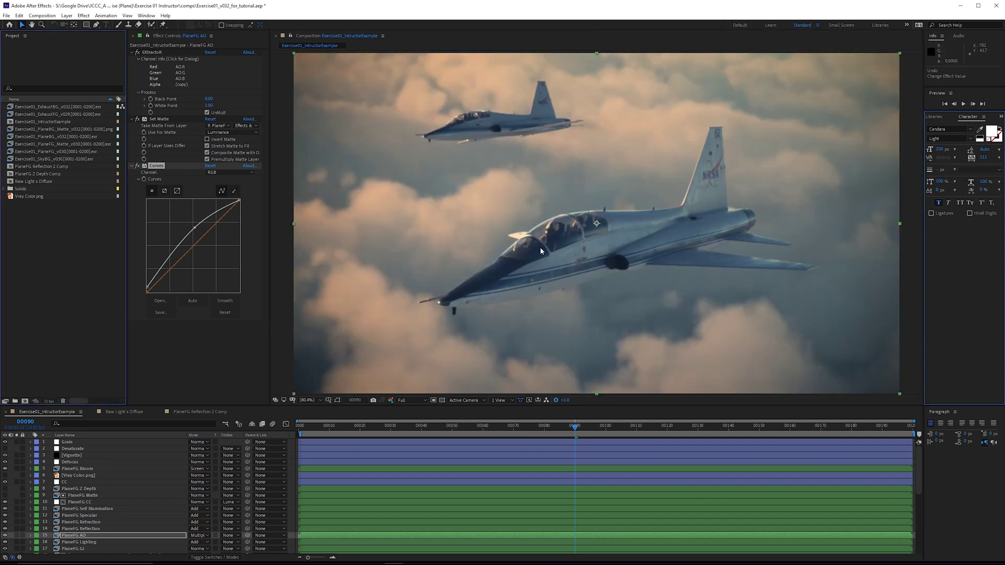
{"action": "left_click", "coordinate": [304, 67]}
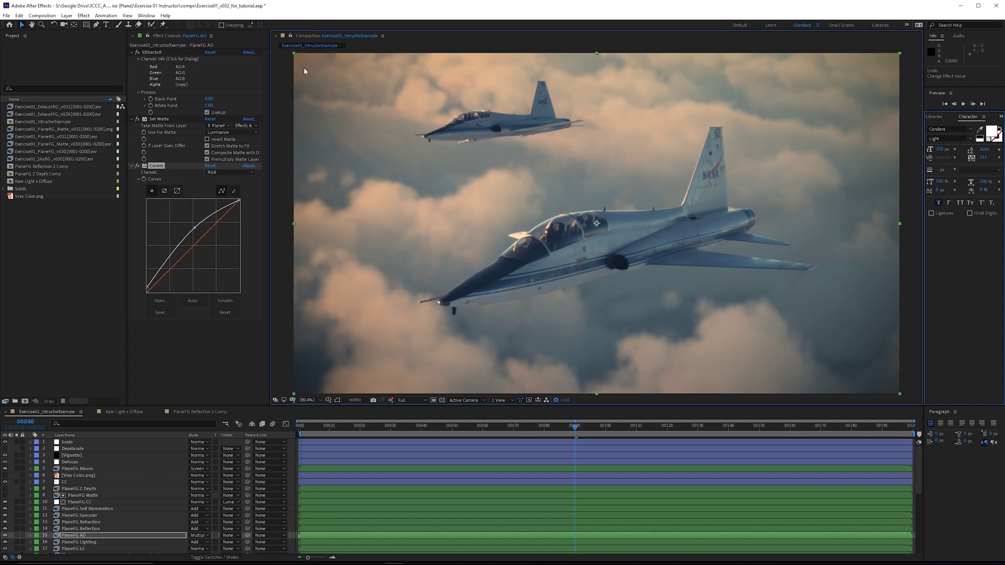
{"action": "left_click", "coordinate": [91, 537]}
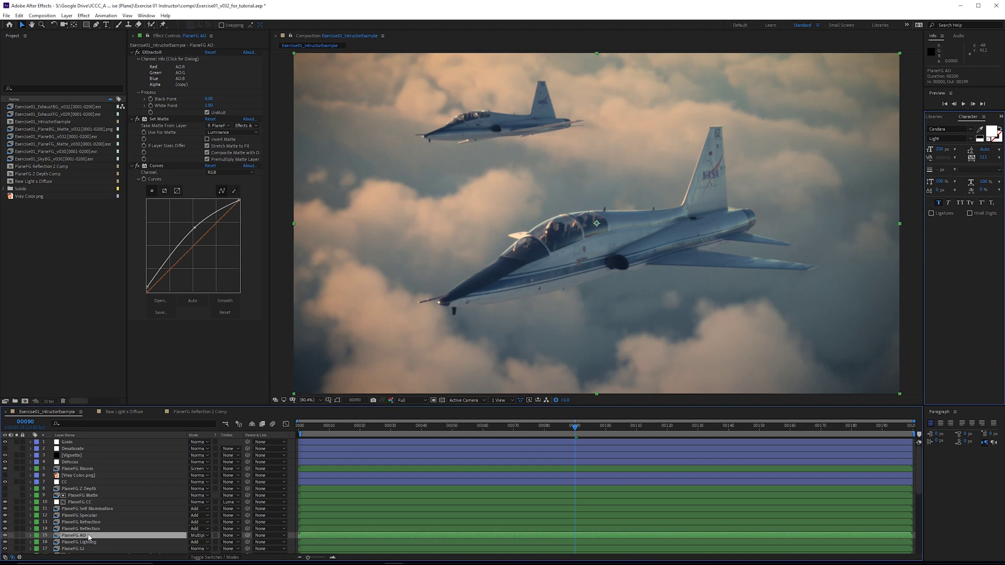
{"action": "double_click", "coordinate": [89, 537]}
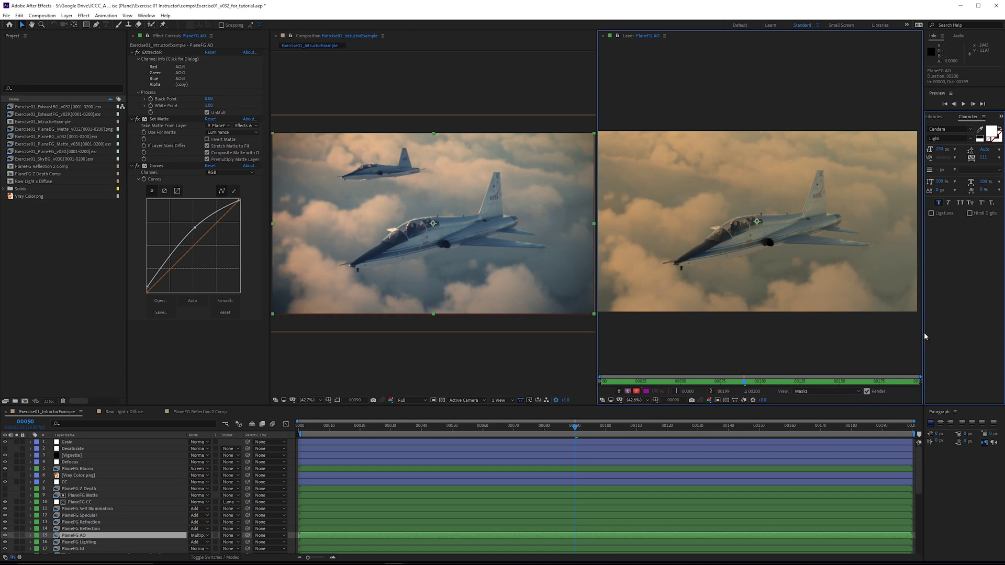
{"action": "left_click", "coordinate": [821, 393]}
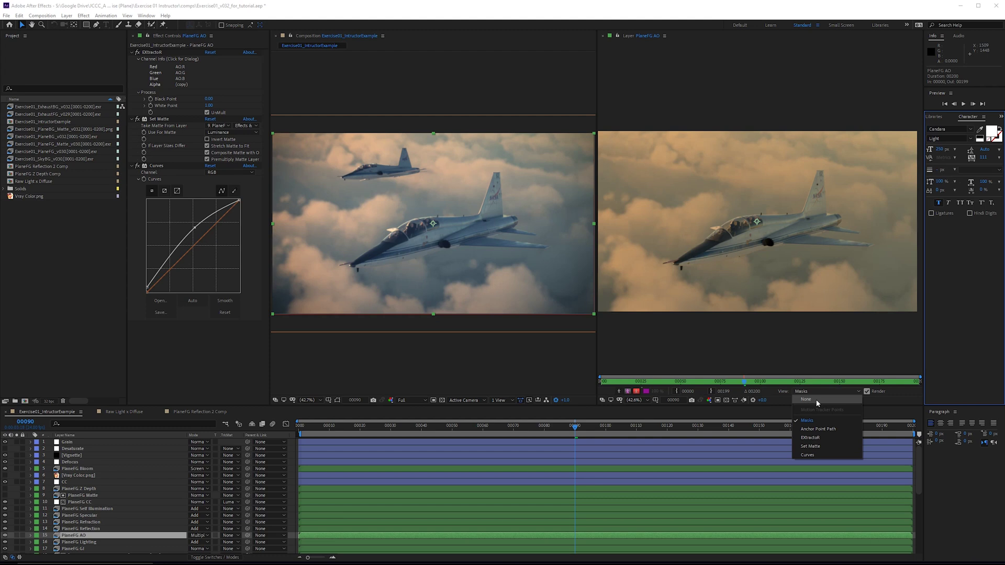
{"action": "left_click", "coordinate": [816, 441]}
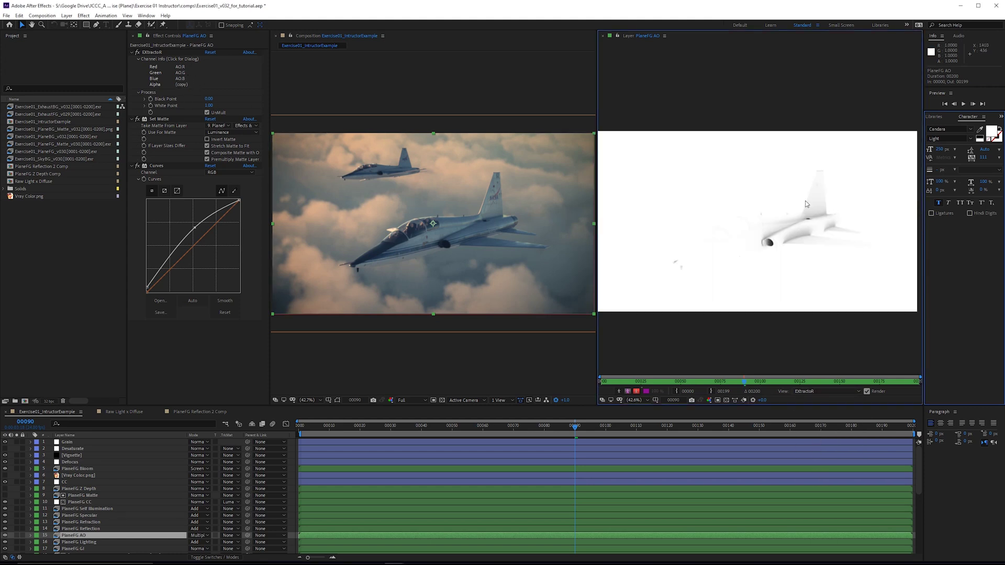
{"action": "left_click", "coordinate": [824, 392]}
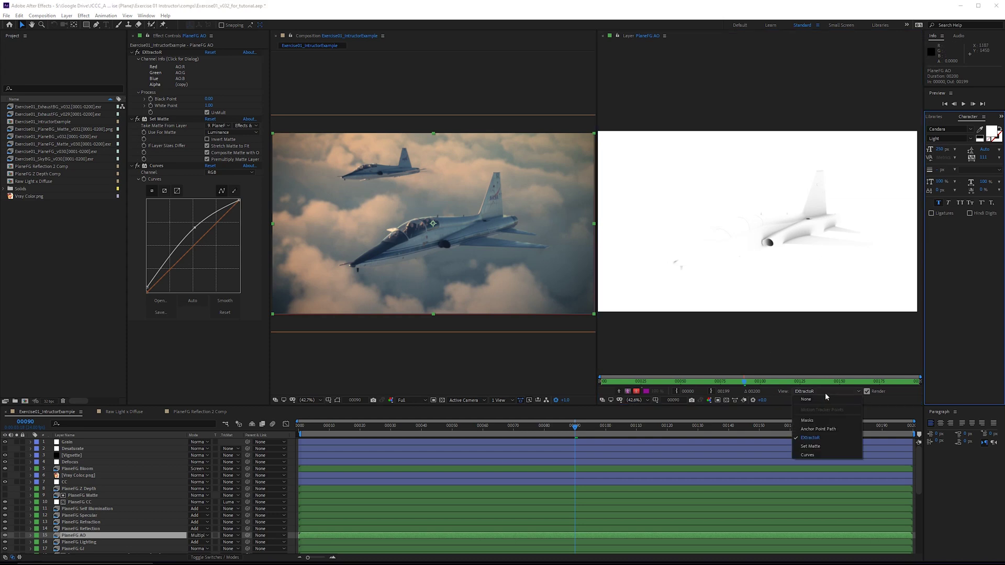
{"action": "left_click", "coordinate": [819, 447]}
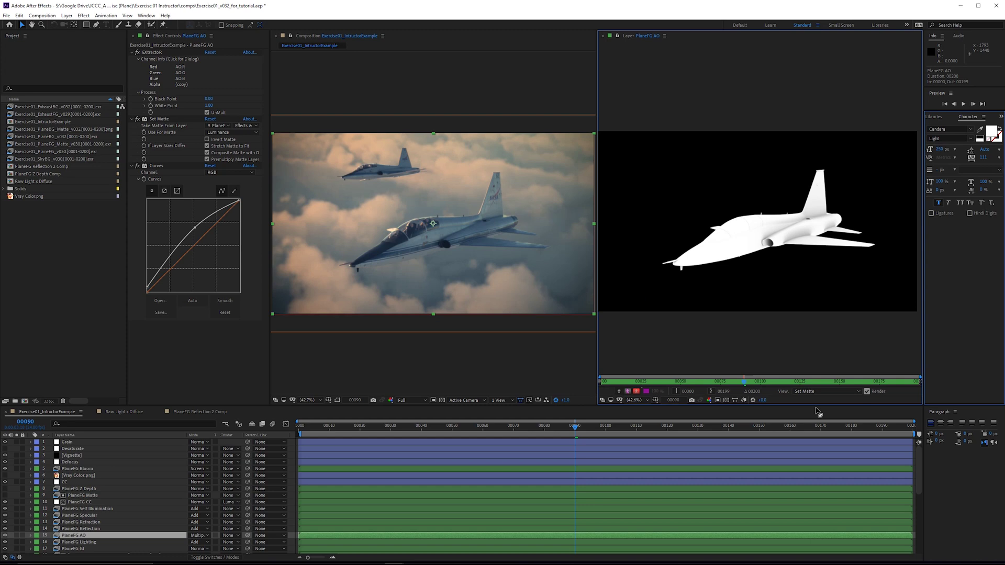
{"action": "left_click", "coordinate": [824, 392]}
{"action": "left_click", "coordinate": [827, 460]}
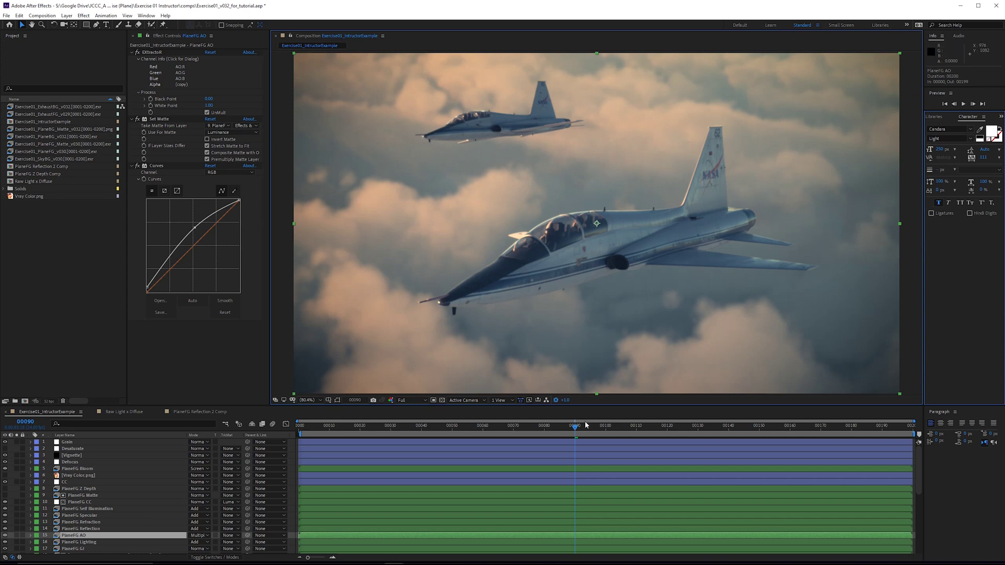
- With viewer refreshing off, move to frame 00107 and pan and zoom out the view
{"action": "key", "text": "Caps_Lock"}
{"action": "left_click_drag", "start_coordinate": [604, 432], "coordinate": [627, 433]}
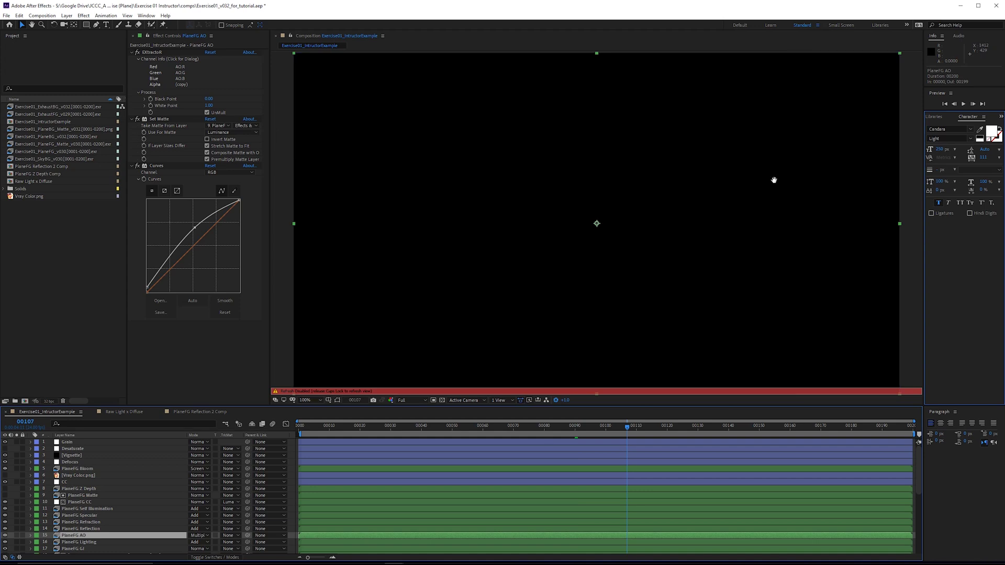
{"action": "key", "text": "slash"}
{"action": "left_click_drag", "start_coordinate": [804, 180], "coordinate": [789, 202]}
{"action": "key", "text": "comma"}
{"action": "key", "text": "comma"}
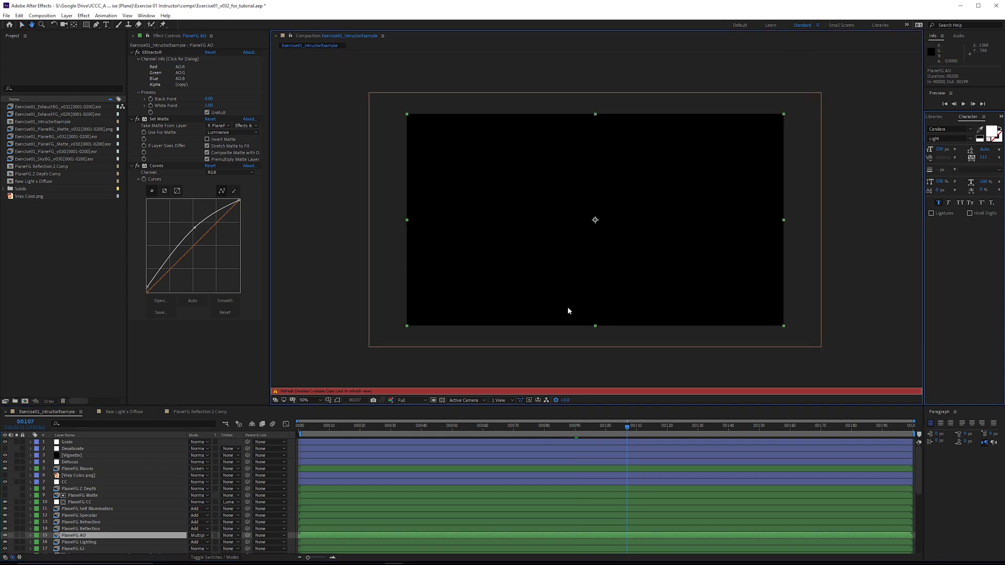
{"action": "key", "text": "v"}
- Fit the composition to the viewer and turn viewer refreshing back on
{"action": "left_click", "coordinate": [312, 399]}
{"action": "left_click", "coordinate": [315, 414]}
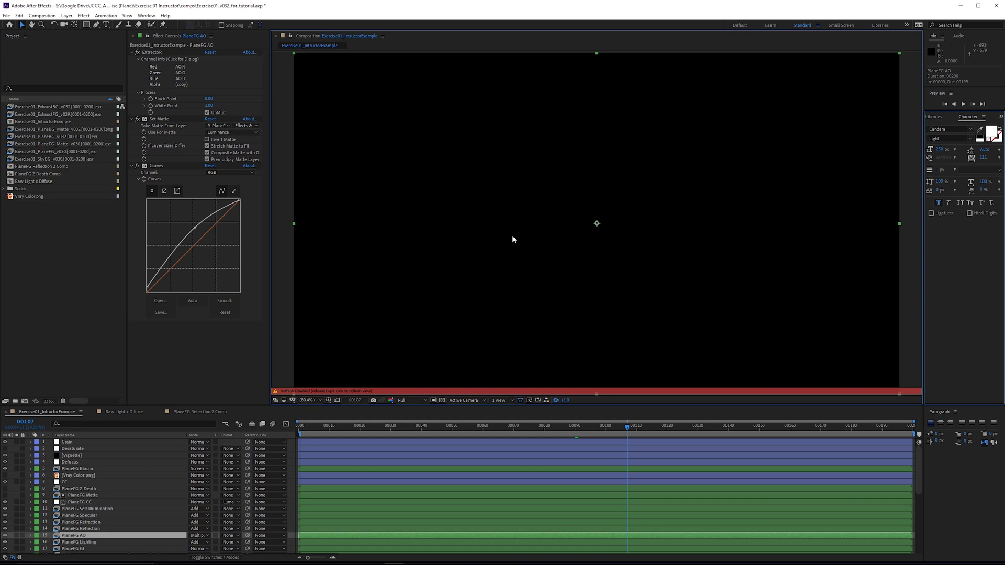
{"action": "key", "text": "Caps_Lock"}
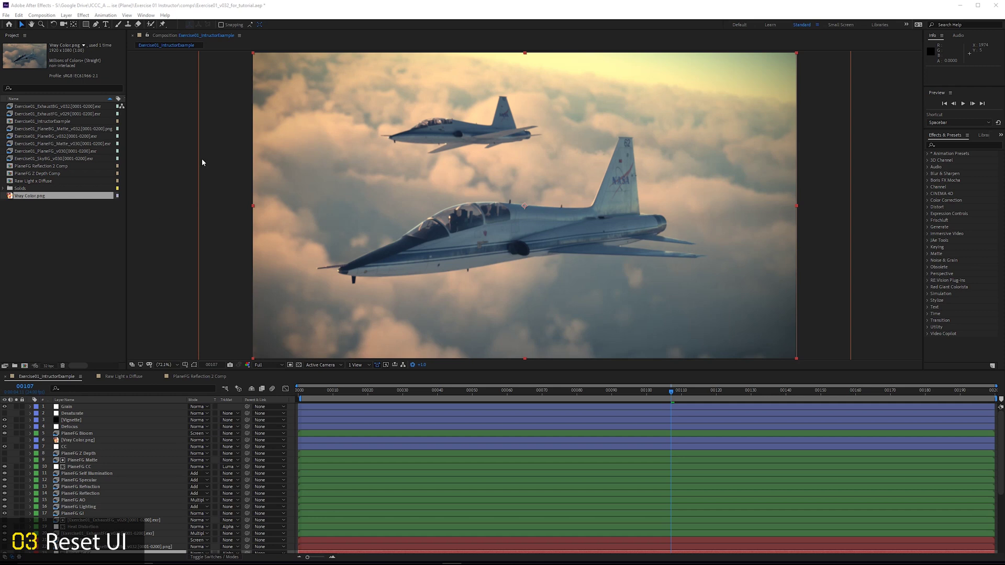
- Close the Exercise01_IntructorExample composition viewer and reopen it from the Window menu
{"action": "left_click", "coordinate": [133, 35]}
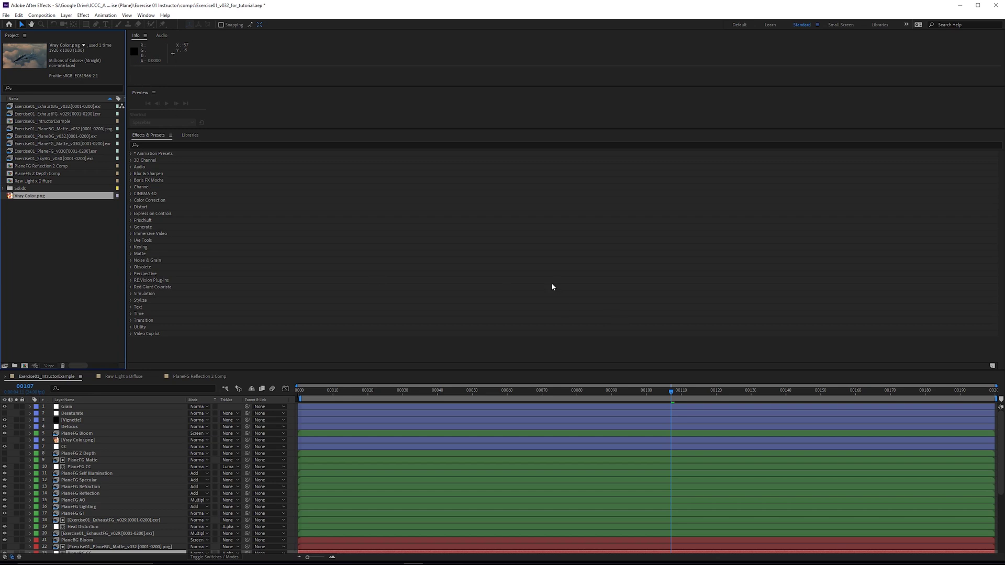
{"action": "left_click", "coordinate": [146, 15]}
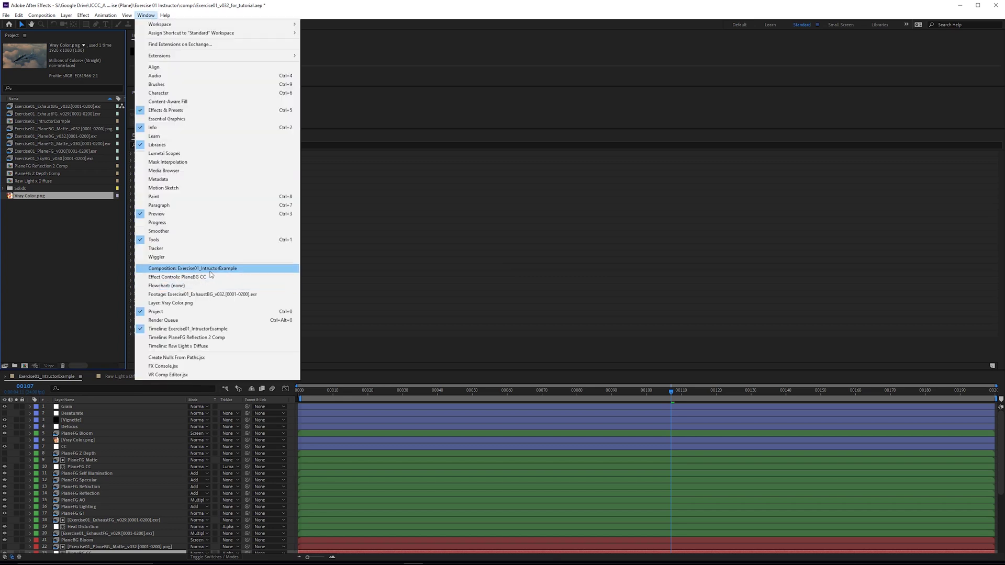
{"action": "left_click", "coordinate": [210, 270]}
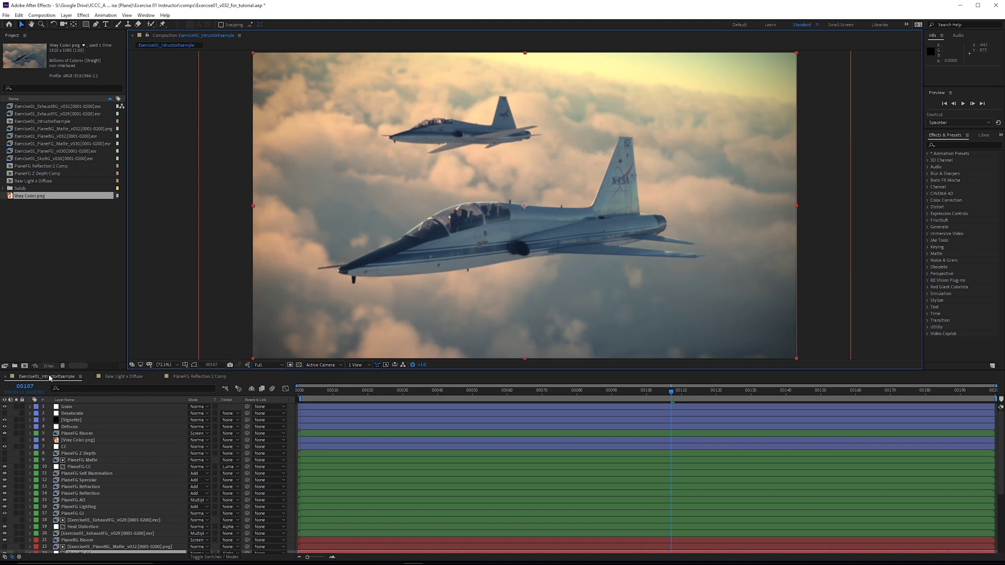
- Move the timeline and project panels to new docks, then reset the workspace to its saved layout
{"action": "left_click_drag", "start_coordinate": [27, 379], "coordinate": [259, 156]}
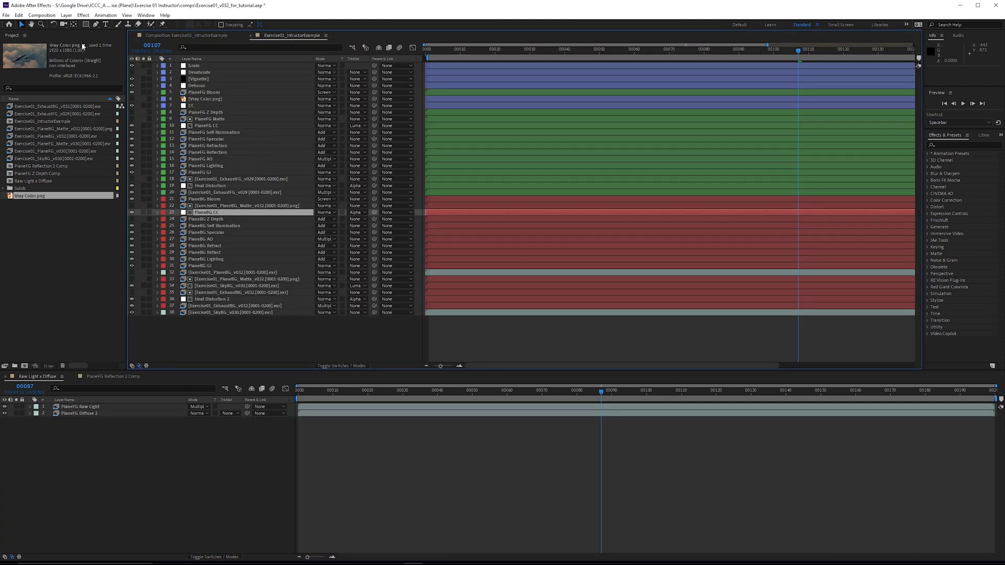
{"action": "left_click_drag", "start_coordinate": [8, 37], "coordinate": [130, 442]}
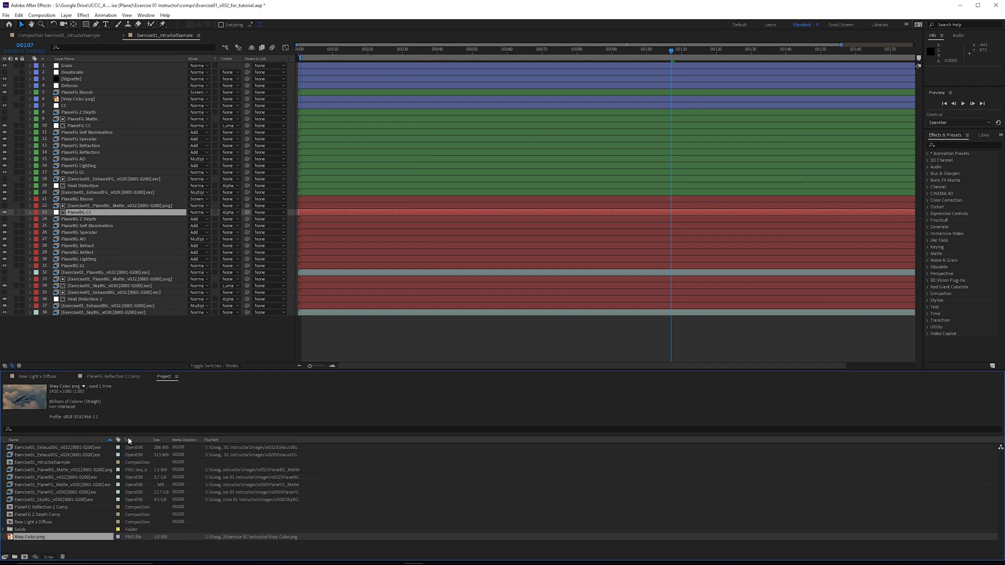
{"action": "left_click", "coordinate": [817, 25]}
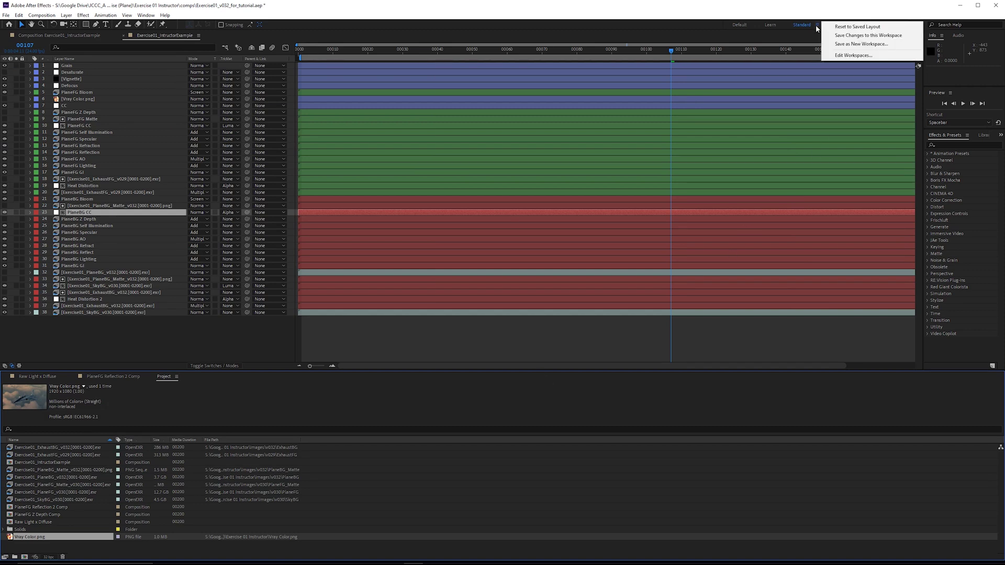
{"action": "left_click", "coordinate": [862, 27]}
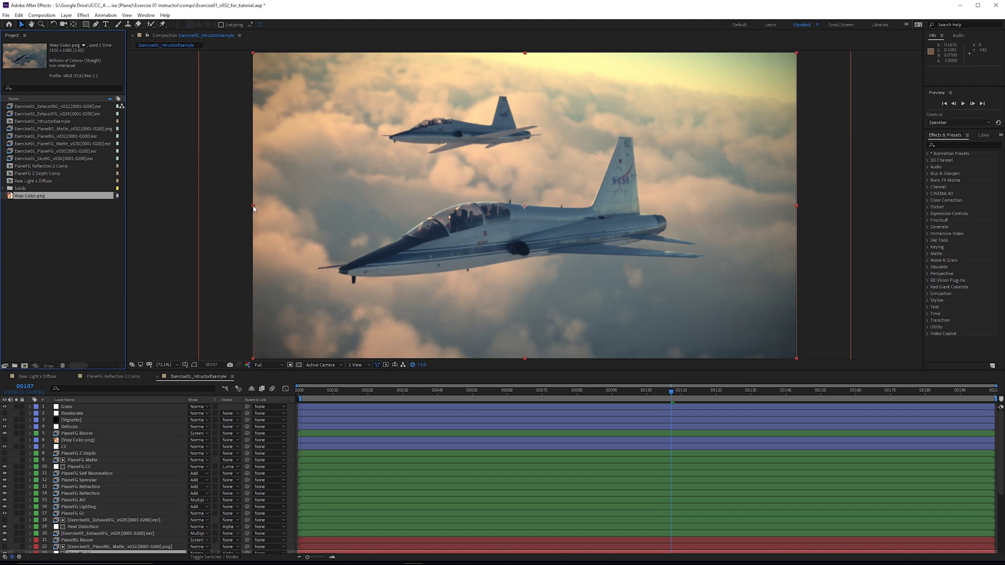
- Try the All Panels workspace, then go back to the default panel layout
{"action": "left_click", "coordinate": [907, 25]}
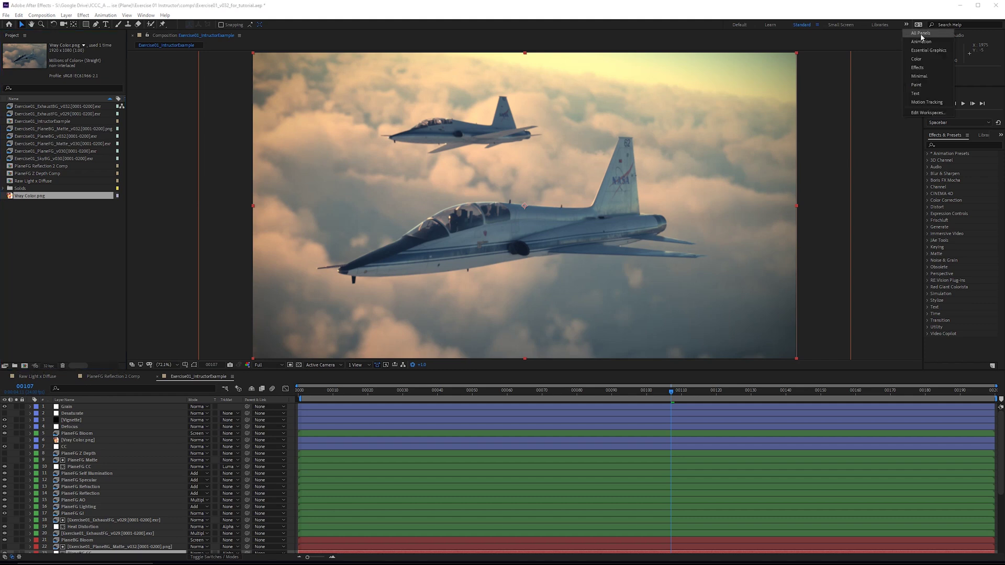
{"action": "left_click", "coordinate": [925, 34]}
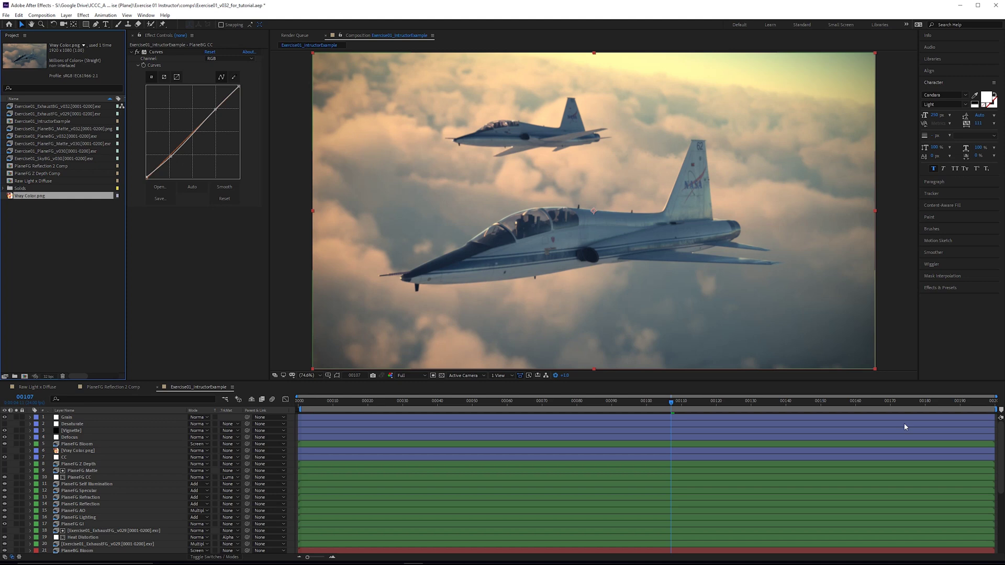
{"action": "left_click", "coordinate": [739, 25]}
- Save the layout as a new workspace named after the instructor
{"action": "left_click", "coordinate": [754, 25]}
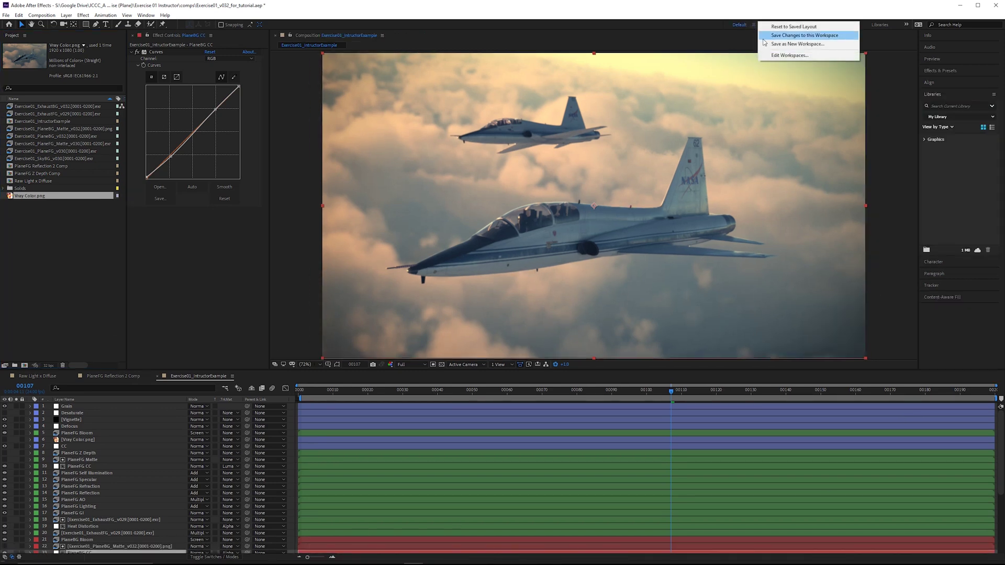
{"action": "left_click", "coordinate": [763, 43]}
{"action": "type", "text": "Linden"}
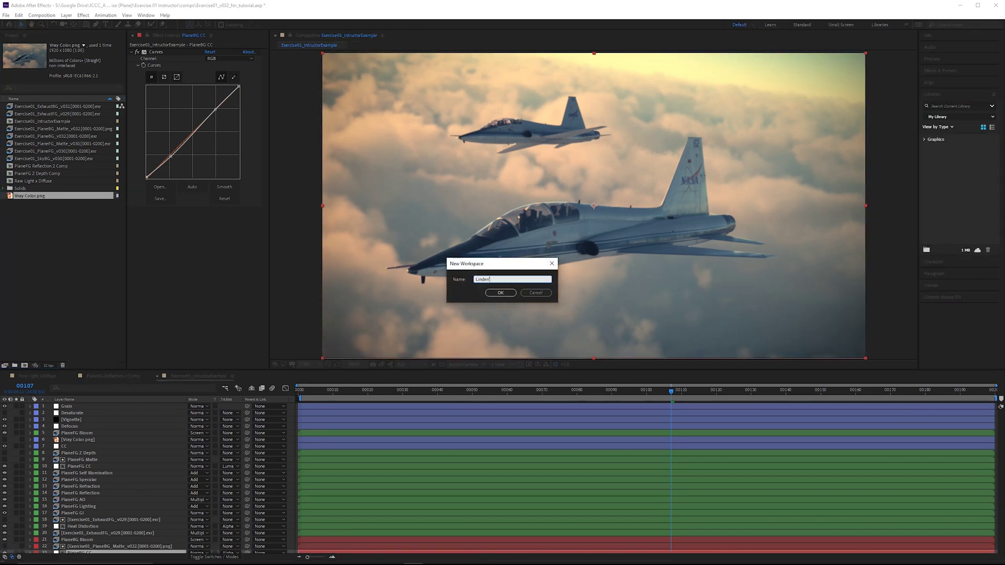
{"action": "type", "text": "'s Workspace"}
{"action": "left_click", "coordinate": [502, 294]}
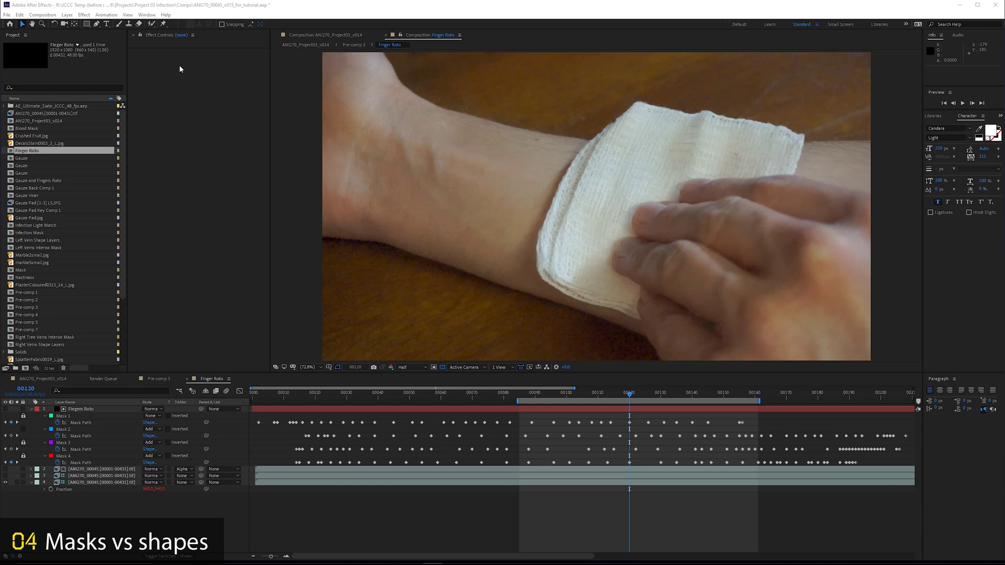
{"action": "key", "text": "g"}
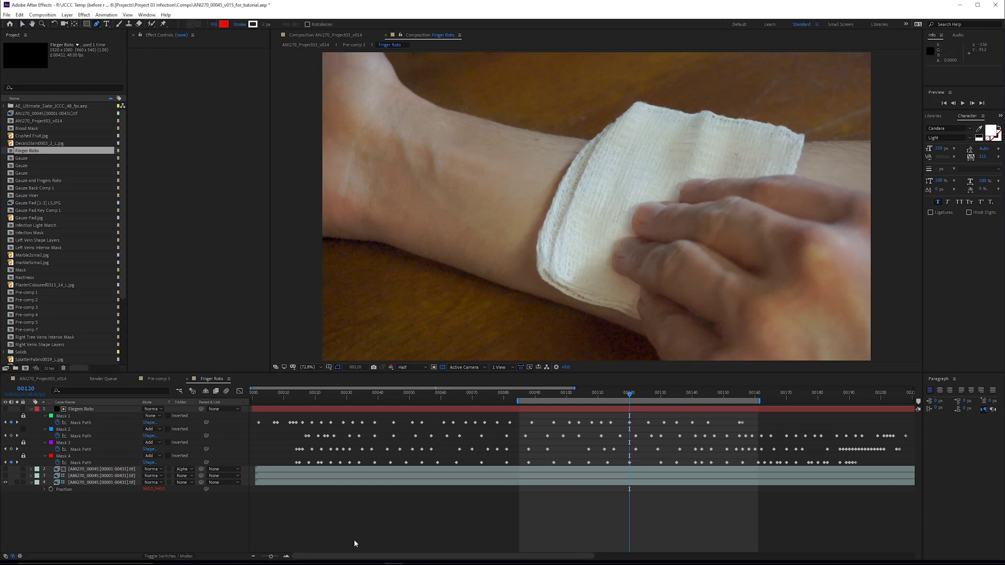
{"action": "left_click", "coordinate": [636, 102]}
{"action": "left_click", "coordinate": [597, 133]}
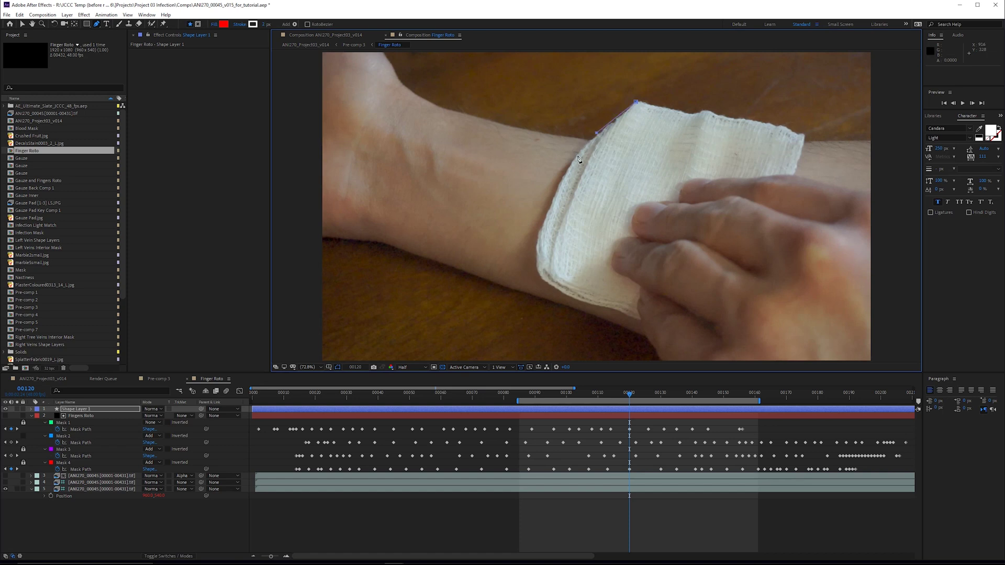
{"action": "left_click_drag", "start_coordinate": [546, 216], "coordinate": [551, 304]}
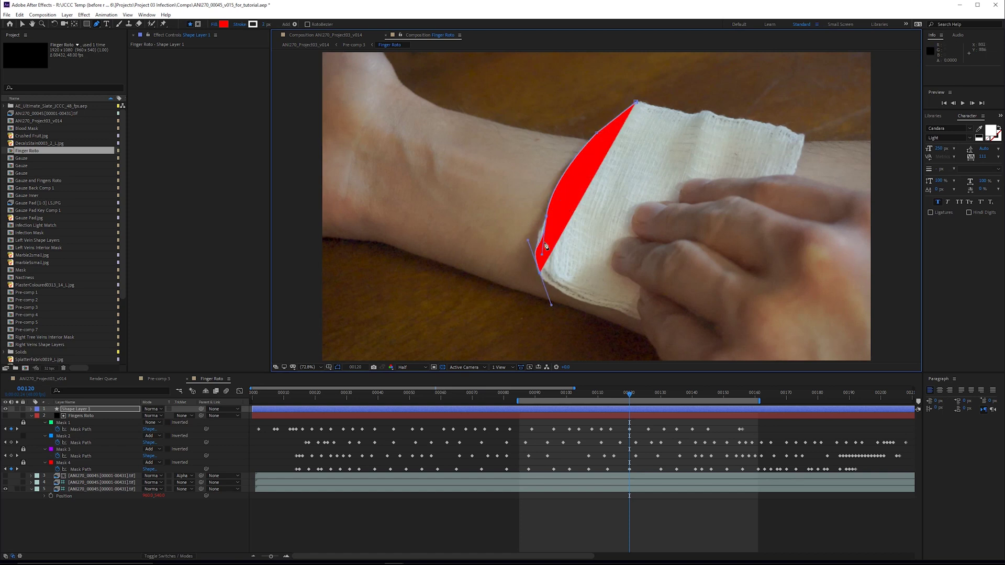
{"action": "left_click", "coordinate": [546, 216]}
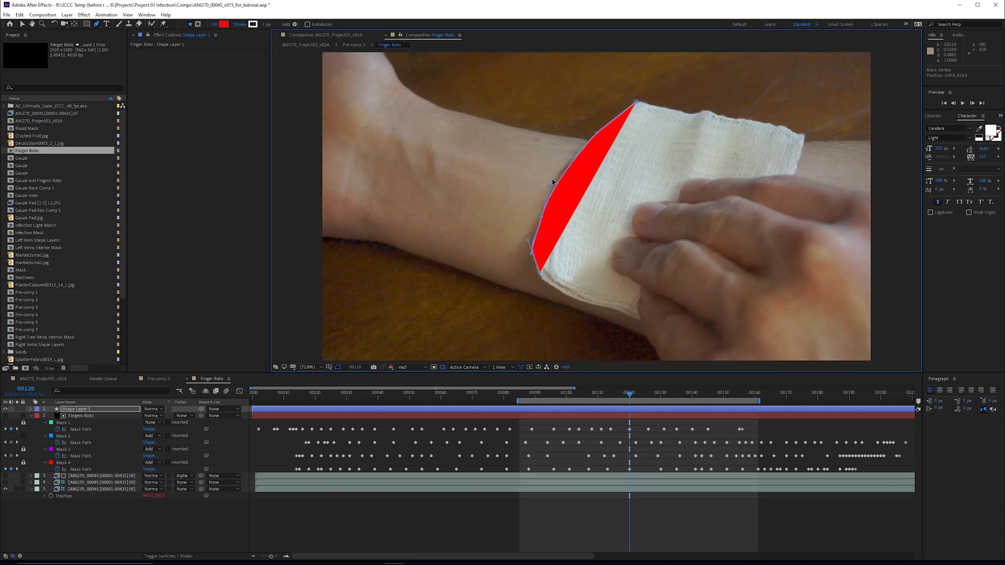
{"action": "left_click", "coordinate": [553, 181]}
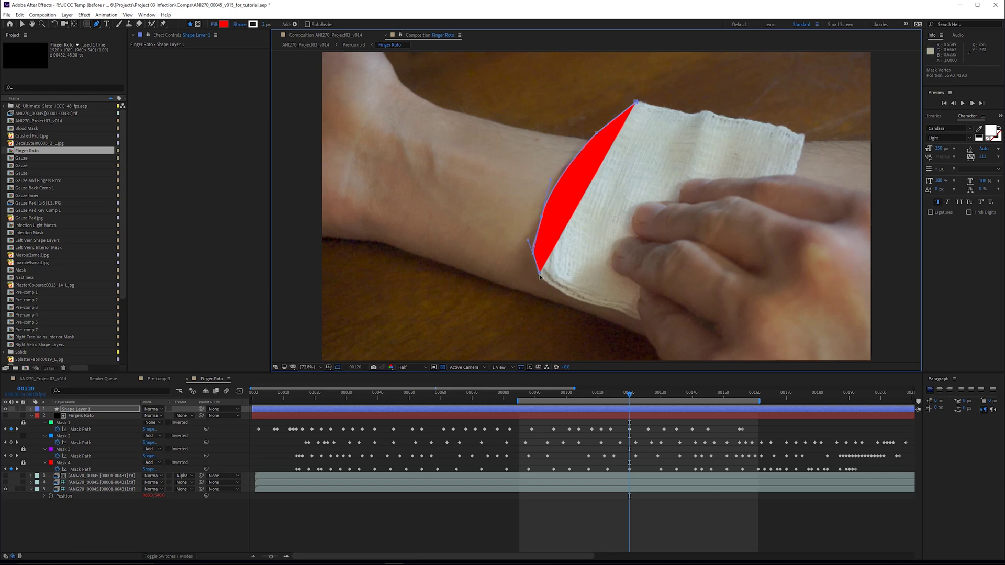
{"action": "left_click", "coordinate": [571, 299]}
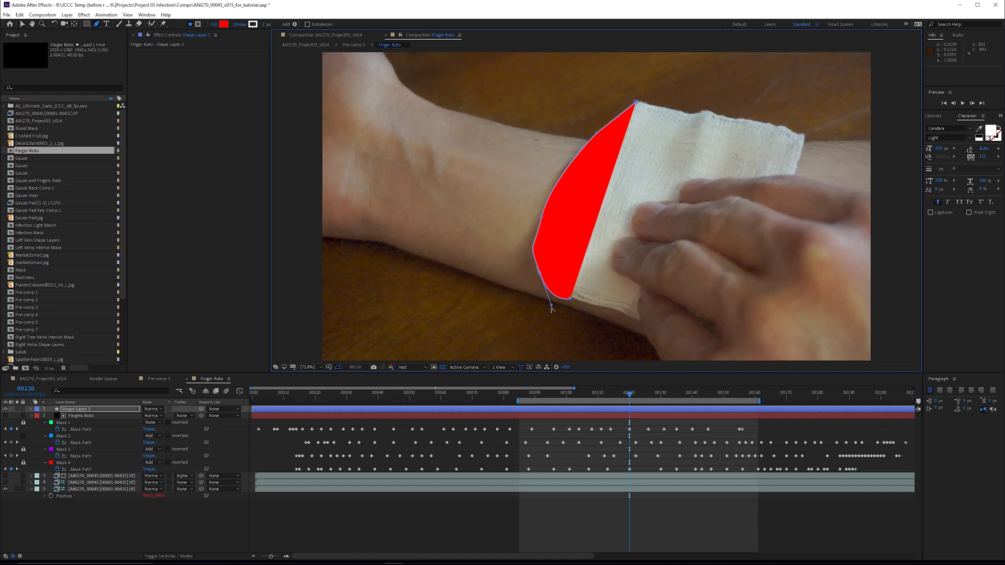
{"action": "left_click", "coordinate": [613, 309]}
{"action": "left_click", "coordinate": [631, 319]}
{"action": "left_click", "coordinate": [640, 322]}
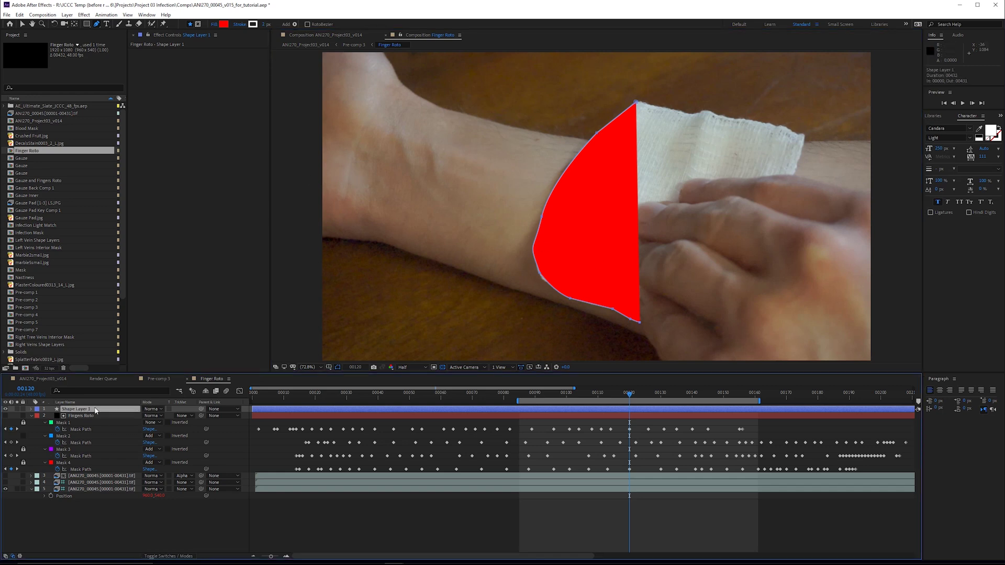
{"action": "key", "text": "Delete"}
{"action": "right_click", "coordinate": [118, 516]}
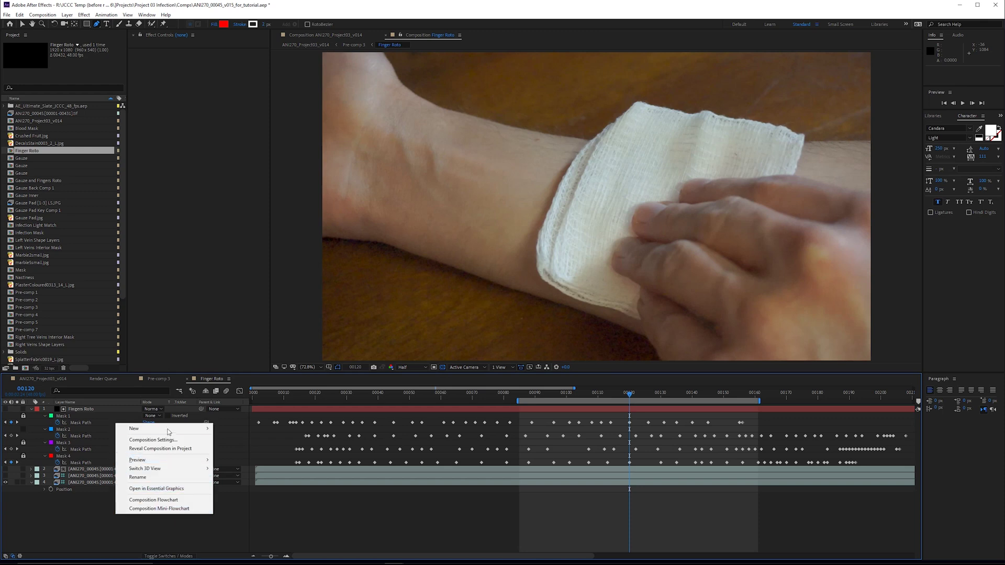
{"action": "mouse_move", "coordinate": [168, 430]}
{"action": "left_click", "coordinate": [230, 448]}
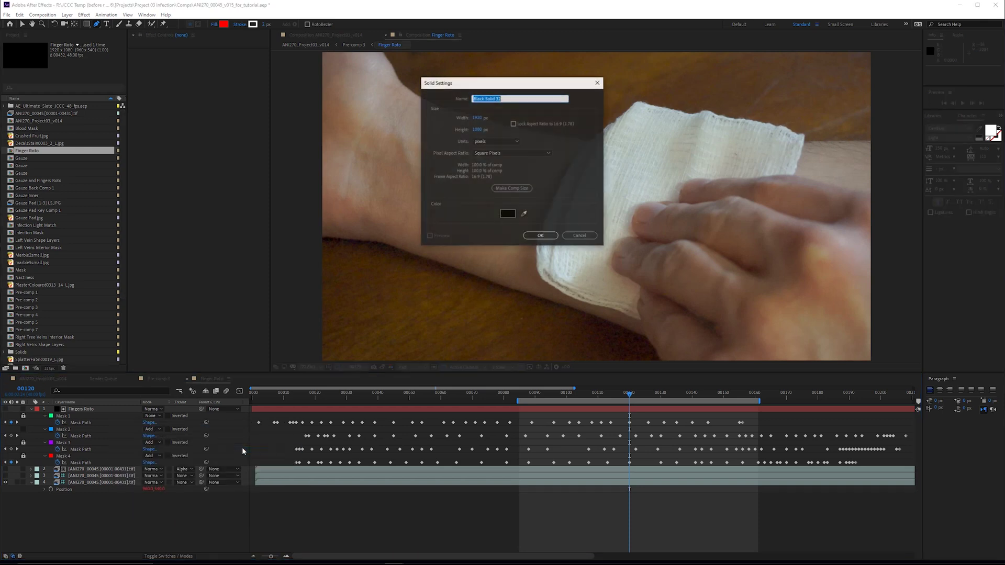
{"action": "key", "text": "Return"}
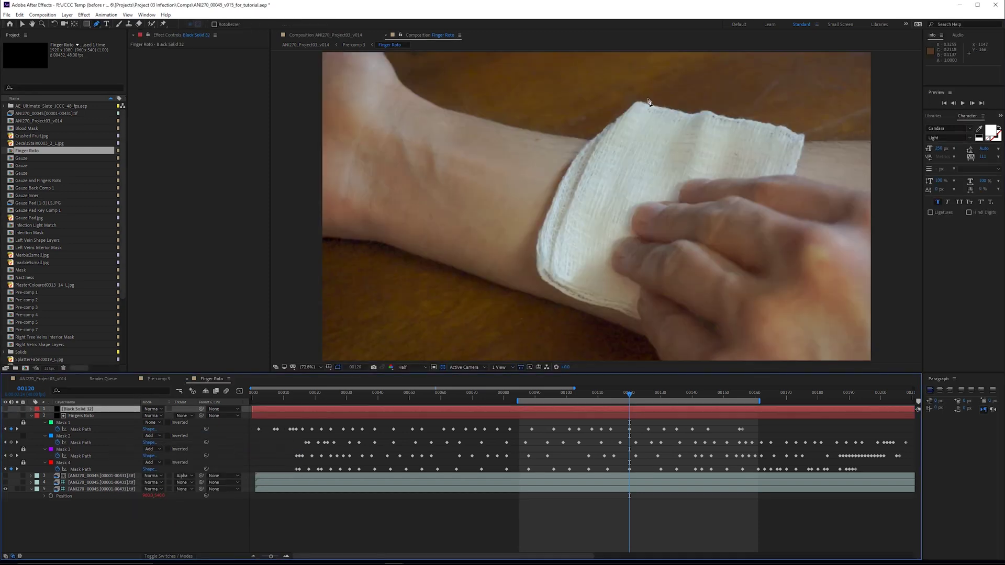
{"action": "left_click", "coordinate": [637, 103]}
{"action": "left_click", "coordinate": [605, 129]}
{"action": "left_click", "coordinate": [580, 152]}
{"action": "left_click", "coordinate": [555, 197]}
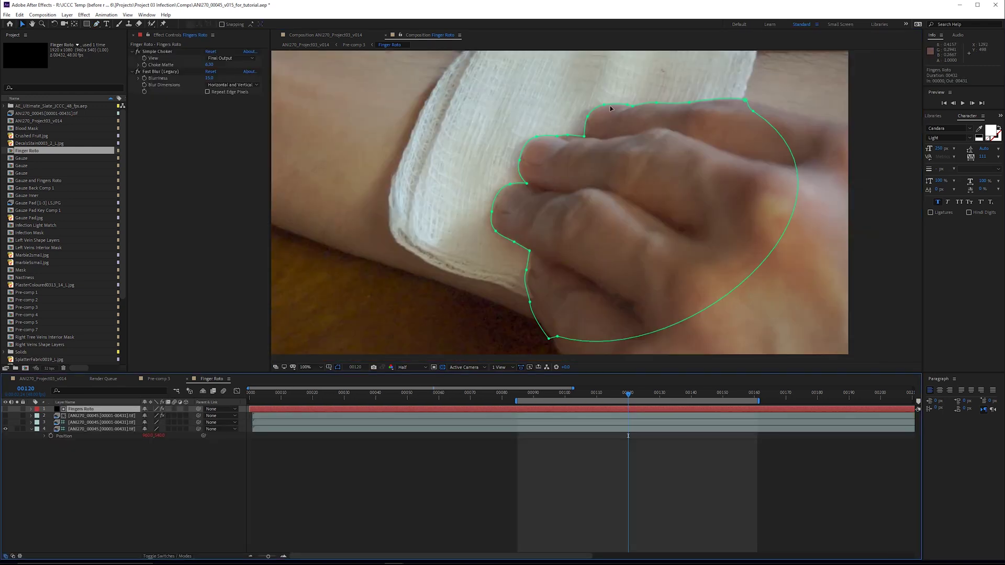
{"action": "key", "text": "m"}
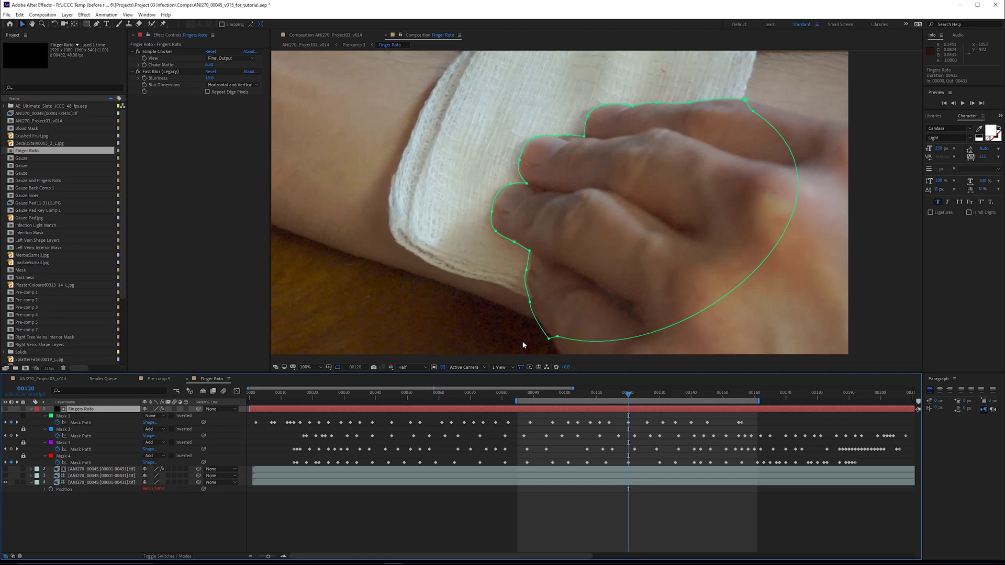
{"action": "left_click", "coordinate": [605, 109]}
{"action": "left_click_drag", "start_coordinate": [847, 68], "coordinate": [469, 350]}
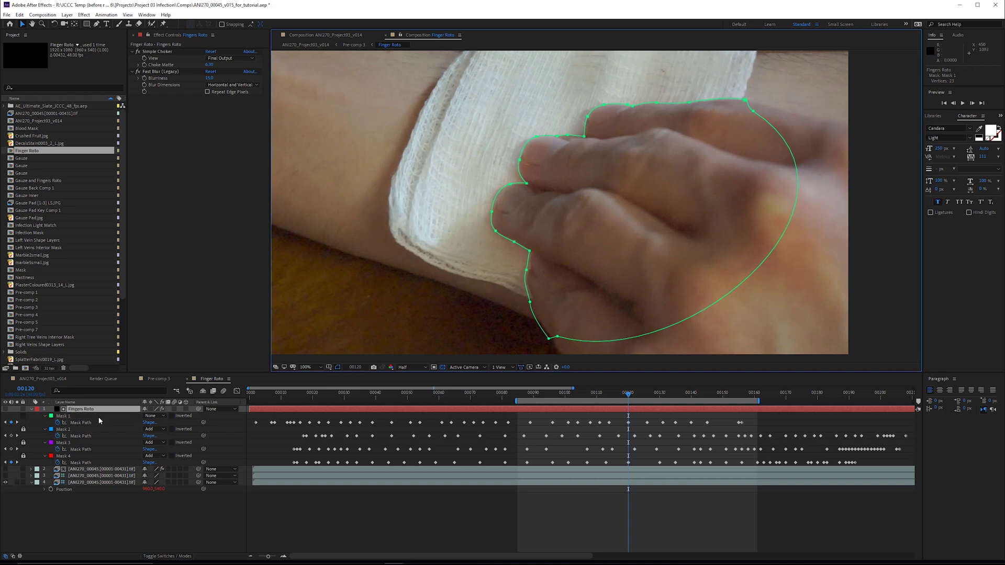
{"action": "left_click", "coordinate": [65, 417]}
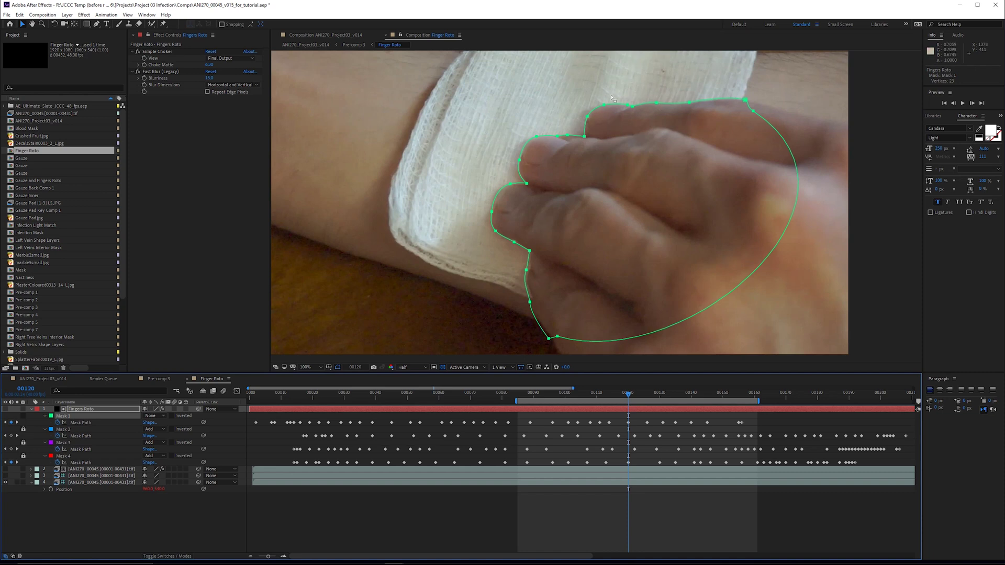
{"action": "left_click", "coordinate": [786, 76]}
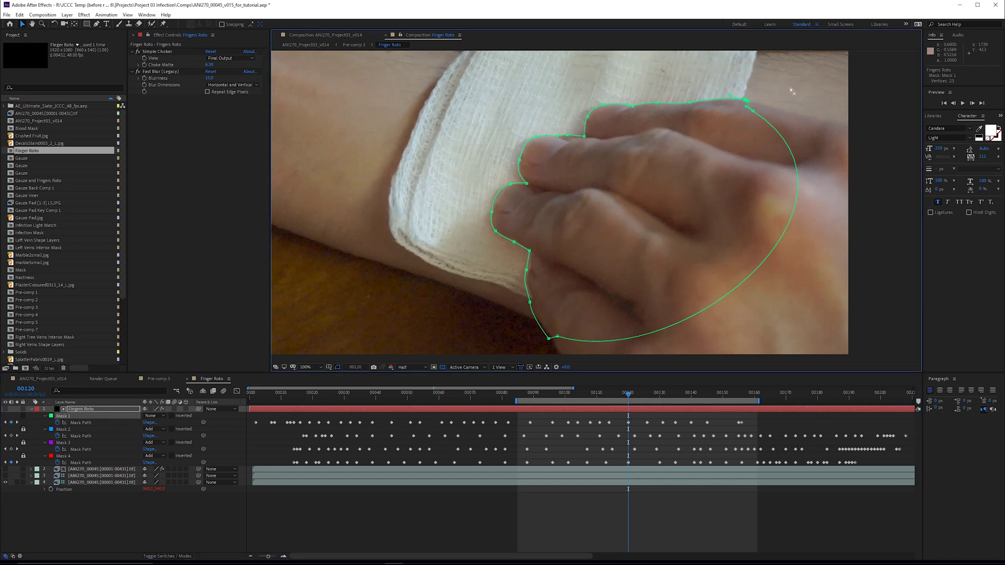
{"action": "mouse_move", "coordinate": [836, 77]}
{"action": "left_mouse_down"}
{"action": "mouse_move", "coordinate": [752, 172]}
{"action": "mouse_move", "coordinate": [472, 360]}
{"action": "left_mouse_up"}
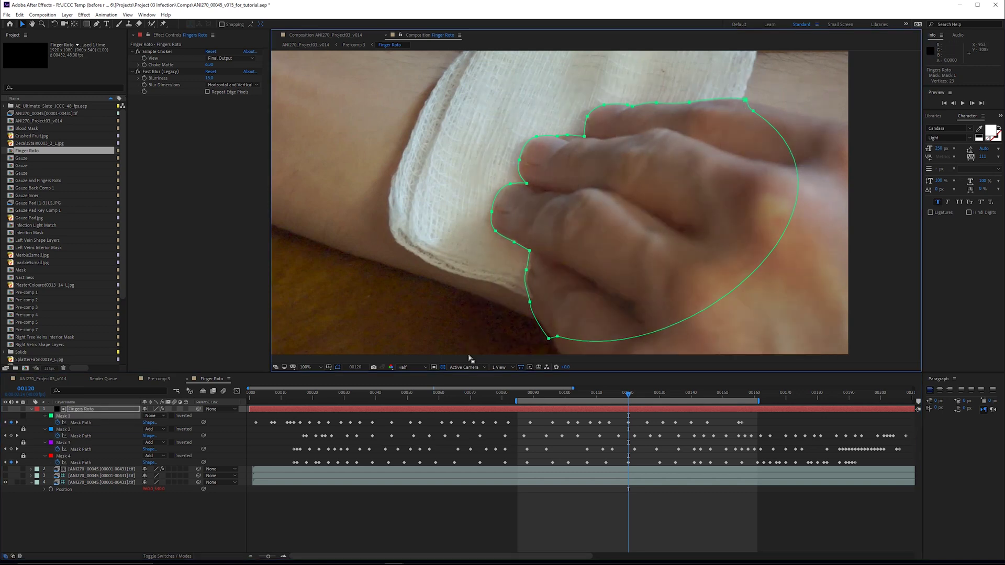
{"action": "left_click", "coordinate": [745, 103]}
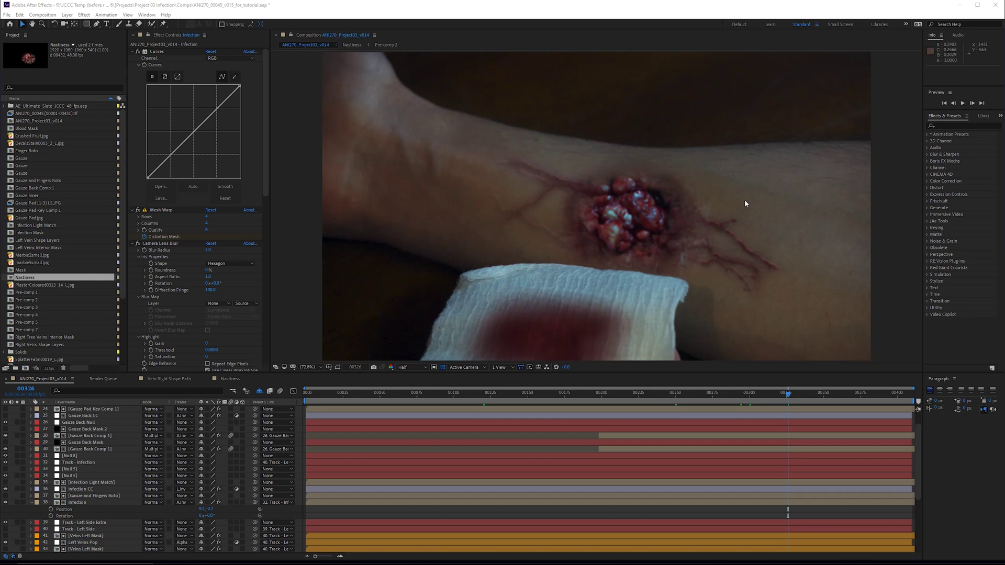
- Zoom into the AN270_Project03_v014 view and pan so the wound sits on the left
{"action": "scroll", "coordinate": [662, 206], "scroll_direction": "up", "scroll_amount": 1}
{"action": "left_click_drag", "start_coordinate": [662, 206], "coordinate": [590, 217]}
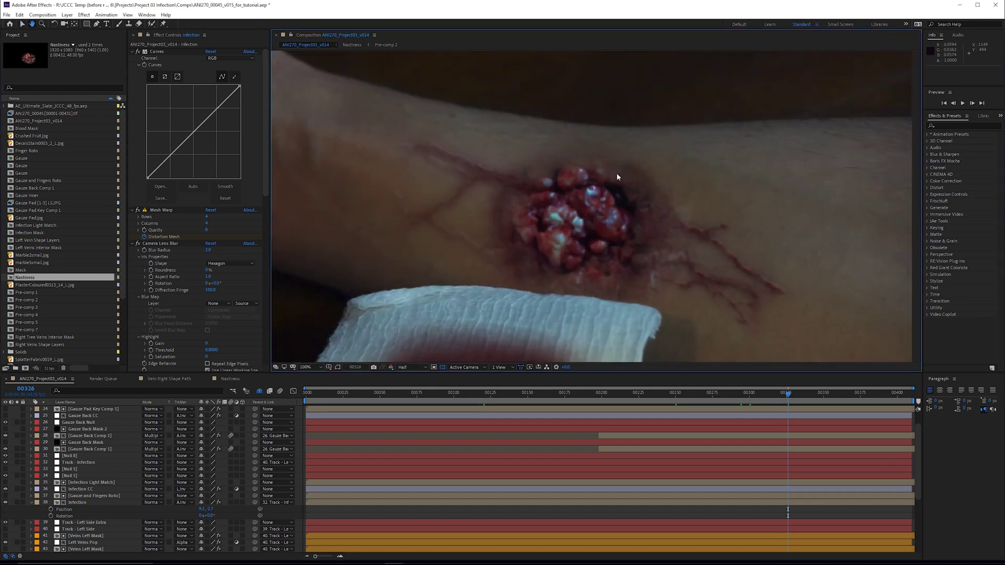
{"action": "left_click_drag", "start_coordinate": [640, 191], "coordinate": [568, 141]}
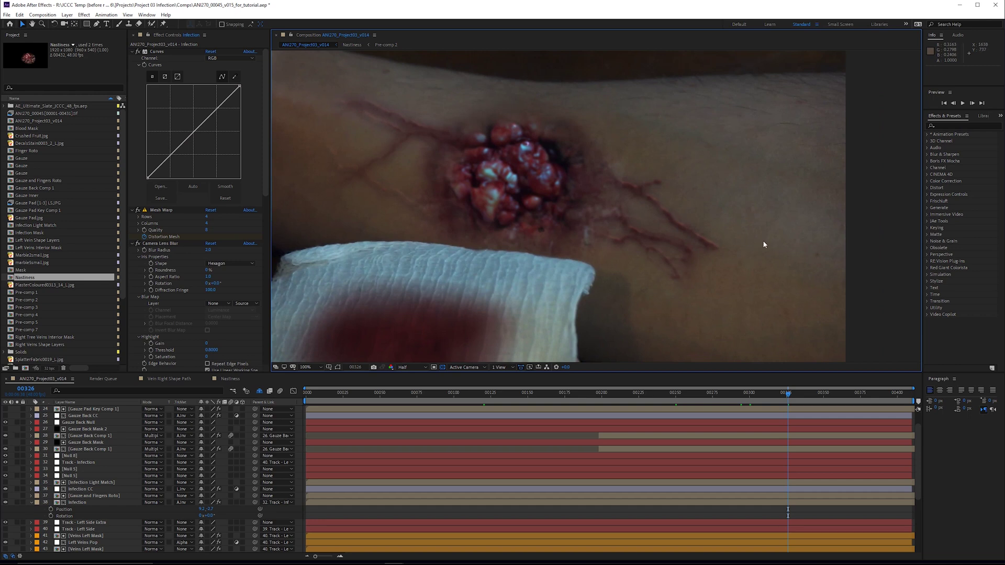
- Duplicate the Infection layer as Infection 2 and remove its track matte
{"action": "left_click", "coordinate": [99, 504]}
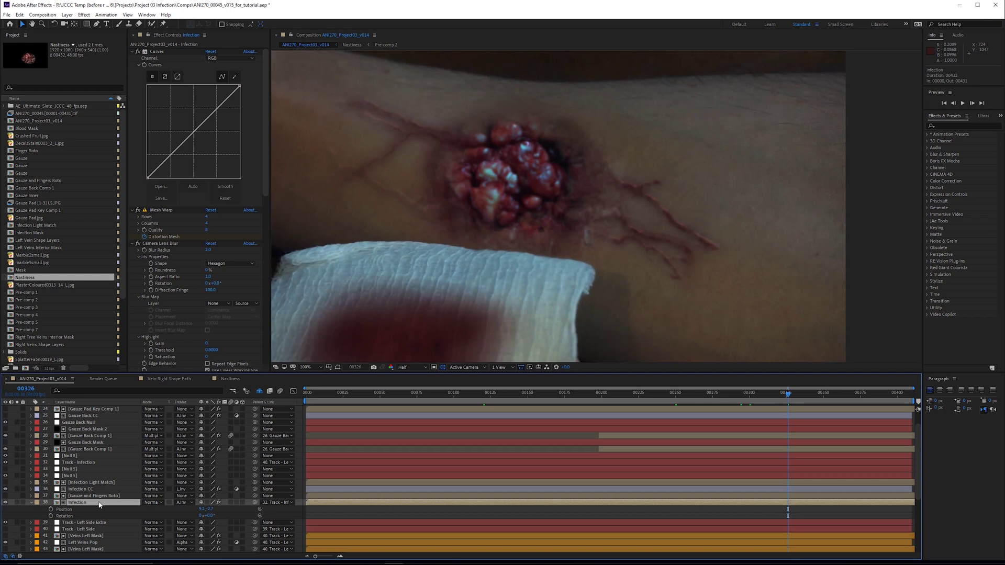
{"action": "key", "text": "ctrl+d"}
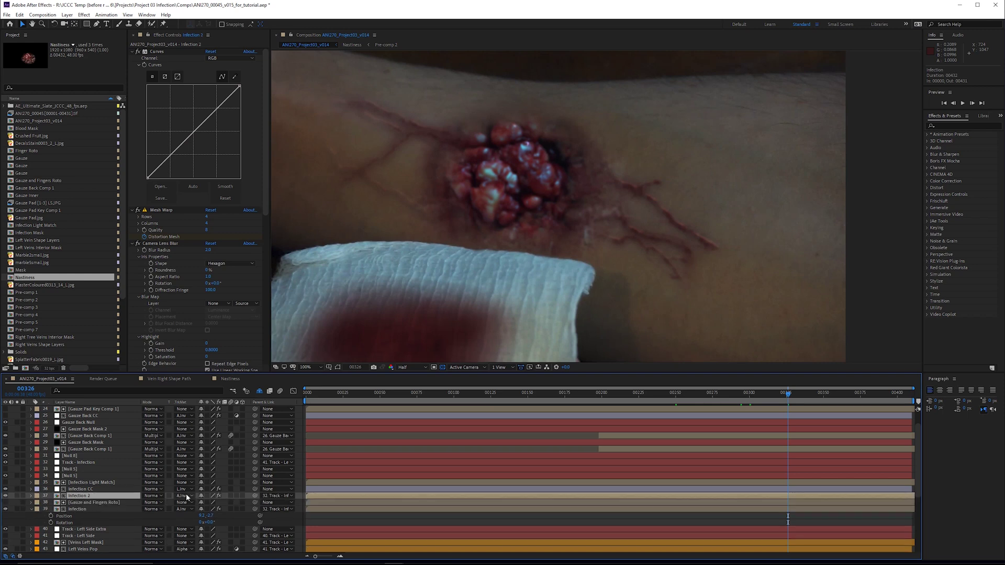
{"action": "left_click", "coordinate": [186, 499]}
{"action": "left_click", "coordinate": [195, 502]}
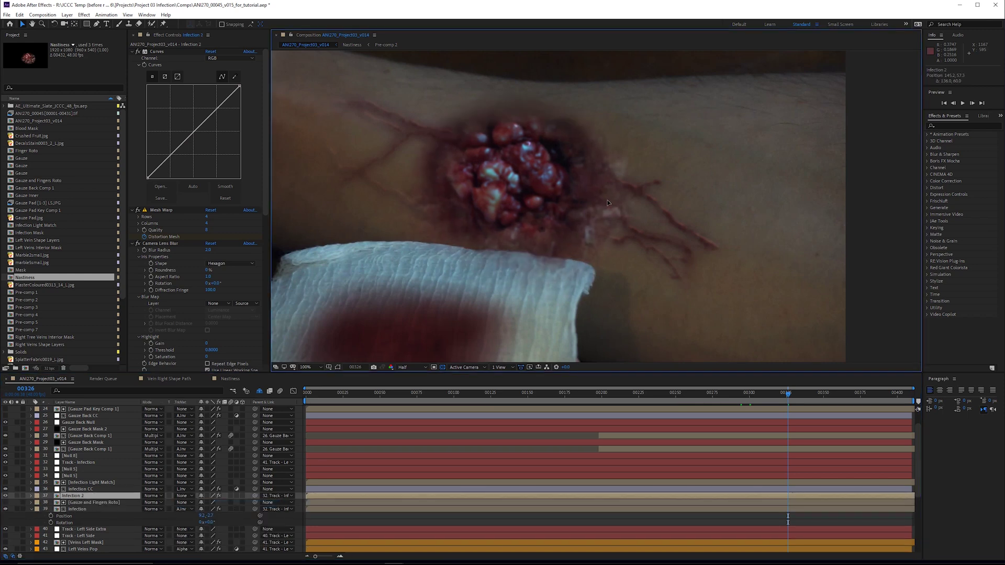
- Move the Infection 2 wound down and right and rotate it to -32 degrees
{"action": "left_click_drag", "start_coordinate": [552, 174], "coordinate": [760, 247]}
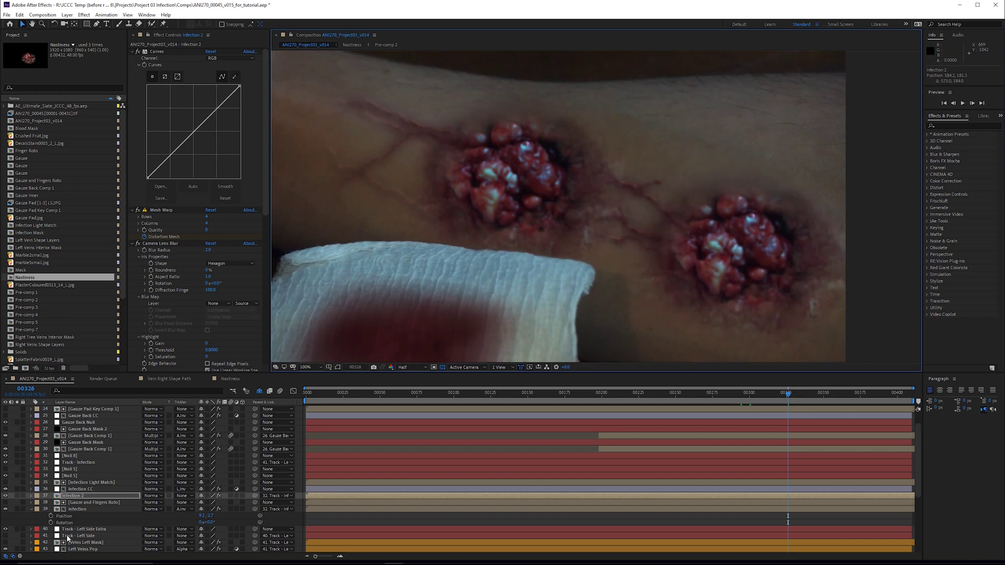
{"action": "key", "text": "r"}
{"action": "mouse_move", "coordinate": [208, 503]}
{"action": "left_mouse_down"}
{"action": "mouse_move", "coordinate": [220, 502]}
{"action": "mouse_move", "coordinate": [197, 504]}
{"action": "left_mouse_up"}
{"action": "left_click_drag", "start_coordinate": [724, 155], "coordinate": [703, 169]}
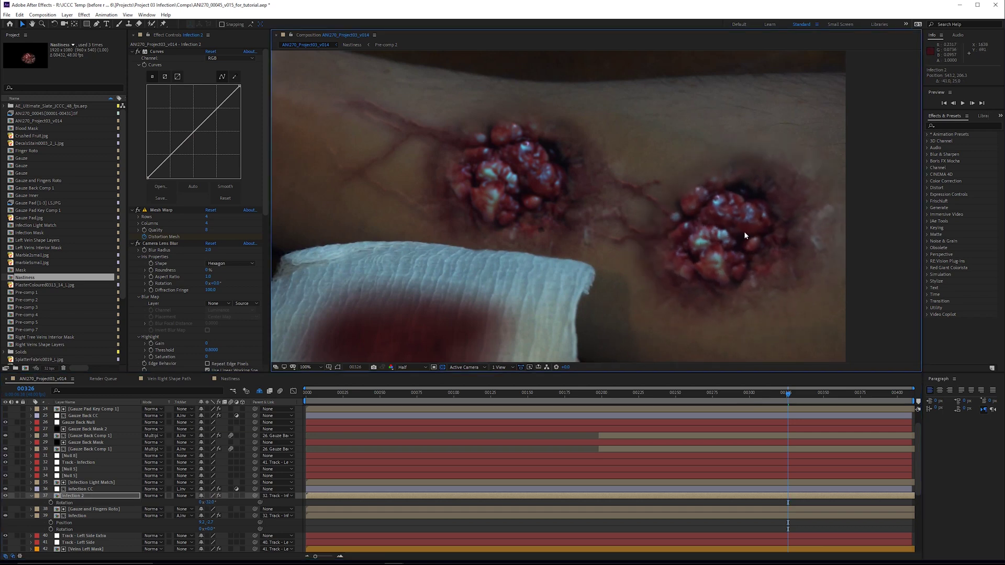
{"action": "left_click", "coordinate": [103, 498]}
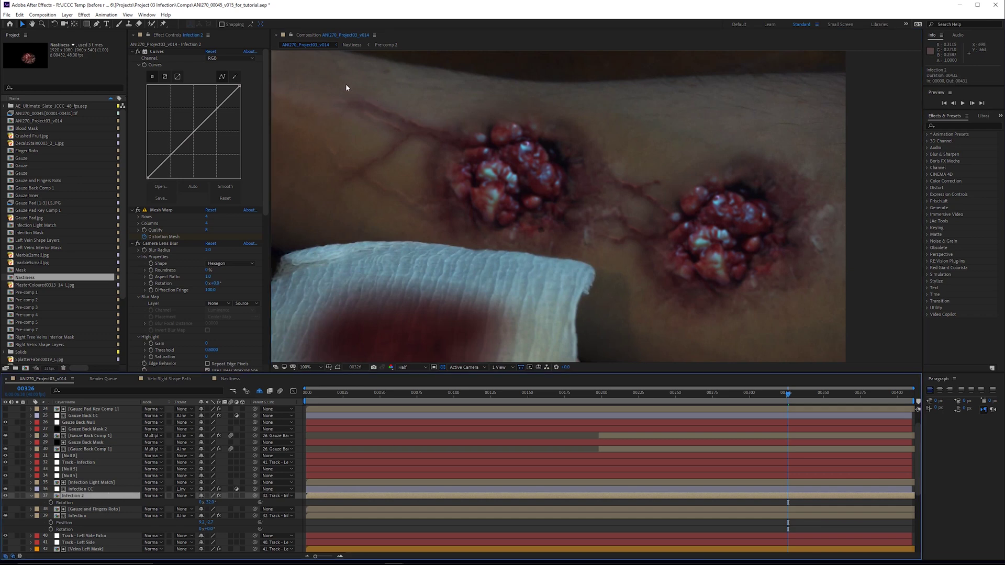
{"action": "left_click", "coordinate": [291, 37]}
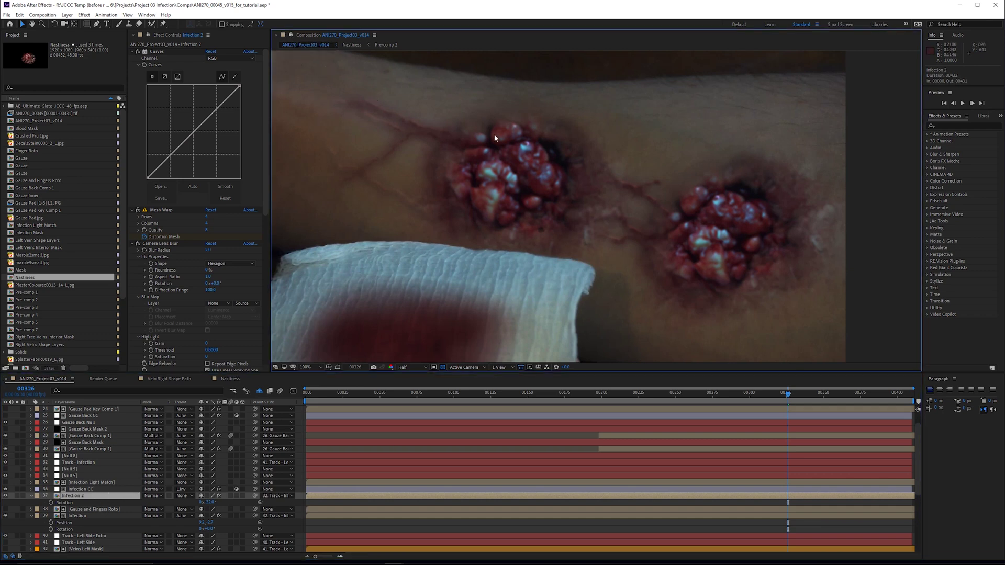
- Open the Nastiness precomp in a viewer docked beside the main comp
{"action": "double_click", "coordinate": [82, 501]}
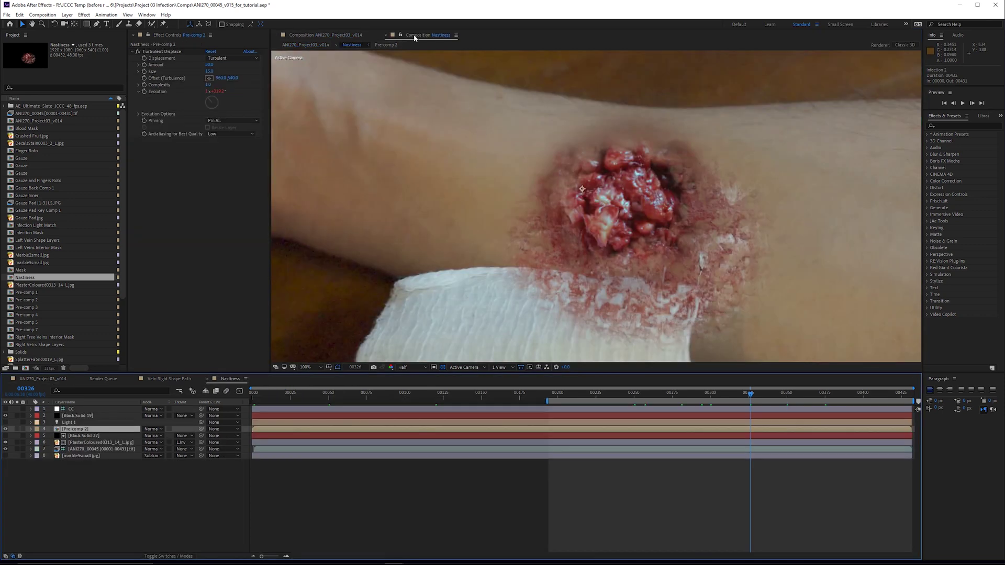
{"action": "left_click_drag", "start_coordinate": [414, 38], "coordinate": [912, 205]}
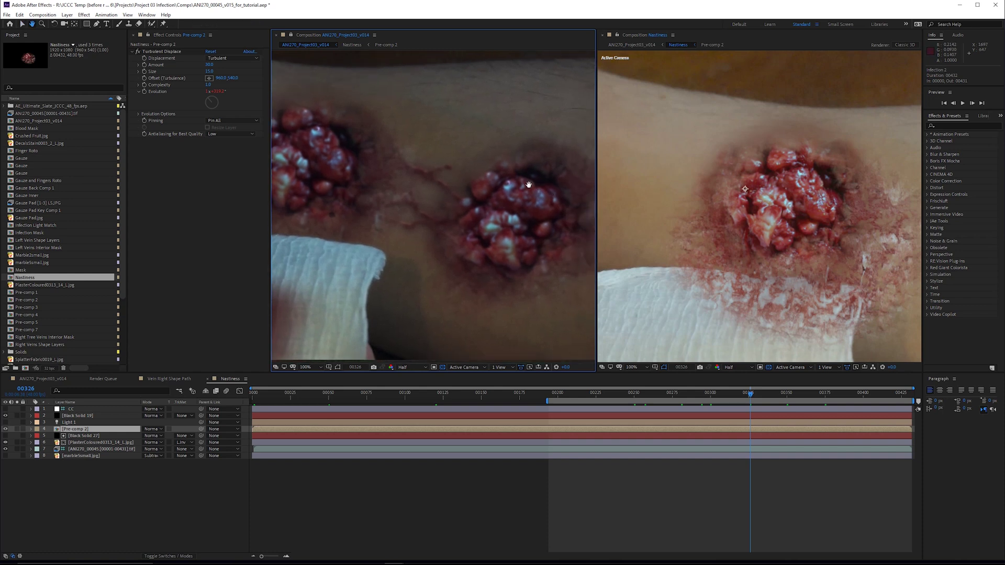
{"action": "scroll", "coordinate": [437, 206], "scroll_direction": "down", "scroll_amount": 1}
{"action": "scroll", "coordinate": [461, 171], "scroll_direction": "up", "scroll_amount": 2}
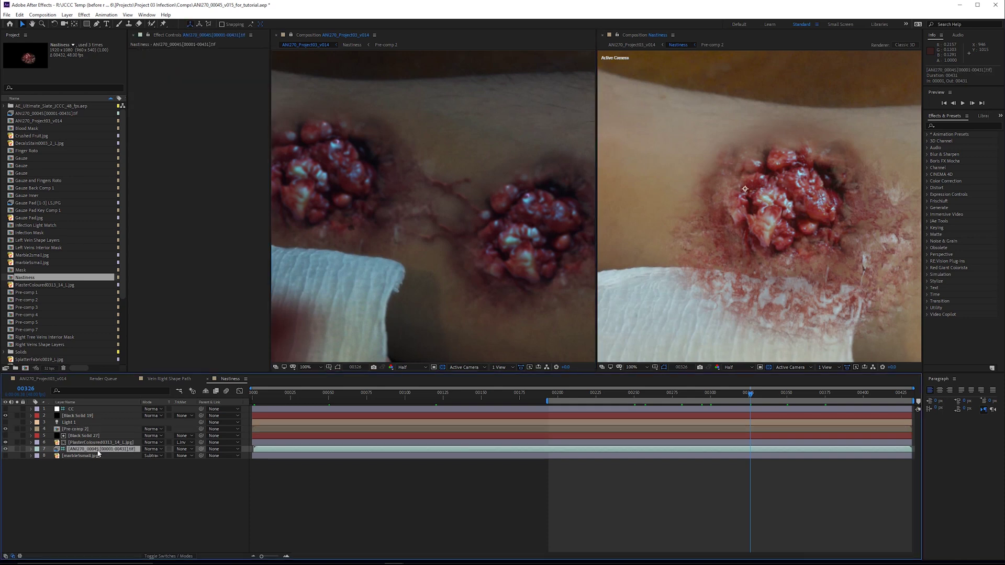
- Reshape the plaster layer's mask around the wound, toggling its visibility to compare
{"action": "left_click", "coordinate": [82, 443]}
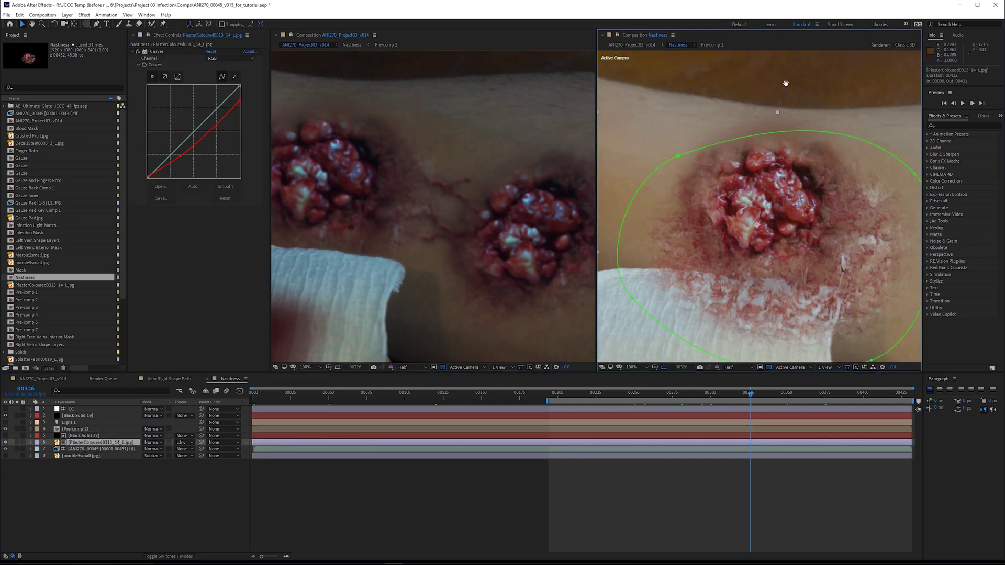
{"action": "scroll", "coordinate": [812, 108], "scroll_direction": "down", "scroll_amount": 3}
{"action": "left_click_drag", "start_coordinate": [842, 191], "coordinate": [821, 195]}
{"action": "left_click_drag", "start_coordinate": [824, 279], "coordinate": [797, 268]}
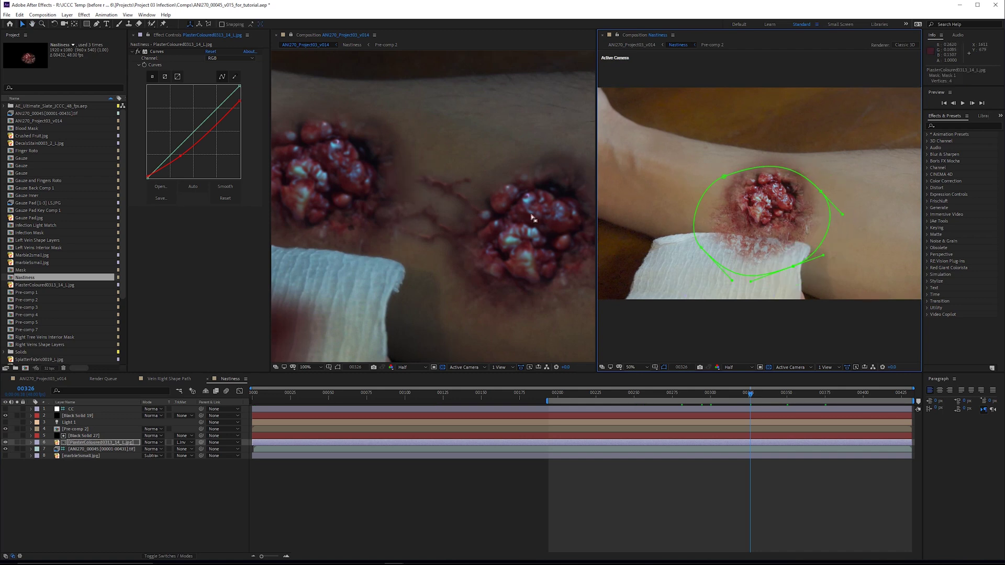
{"action": "scroll", "coordinate": [530, 215], "scroll_direction": "down", "scroll_amount": 2}
{"action": "left_click_drag", "start_coordinate": [823, 194], "coordinate": [803, 188]}
{"action": "left_click_drag", "start_coordinate": [793, 266], "coordinate": [772, 245]}
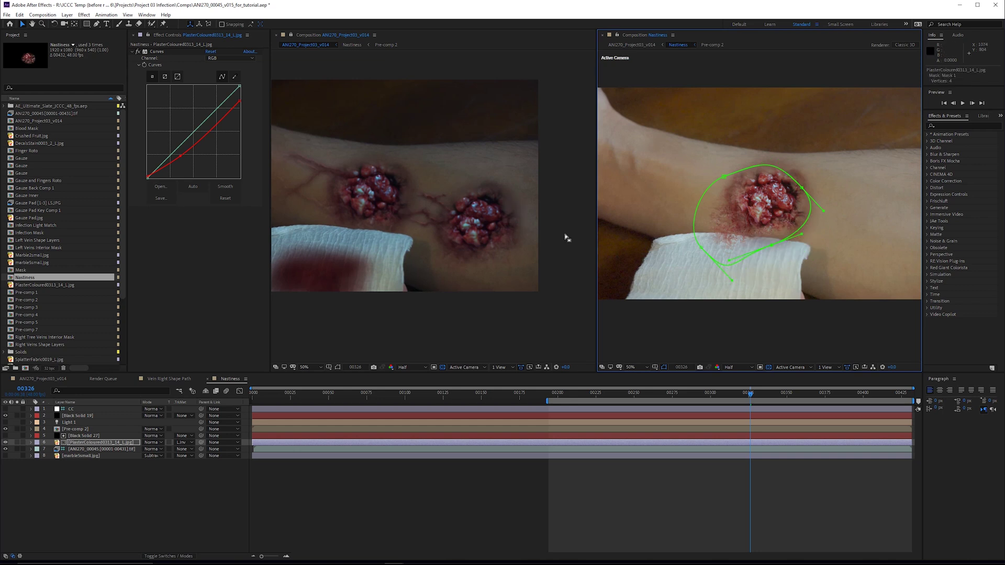
{"action": "scroll", "coordinate": [763, 198], "scroll_direction": "up", "scroll_amount": 2}
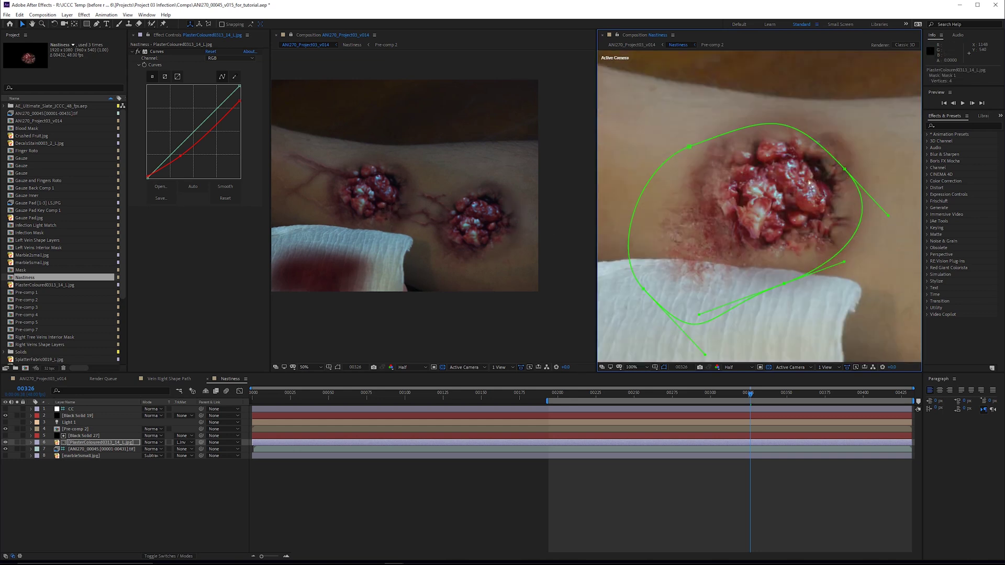
{"action": "left_click", "coordinate": [5, 444]}
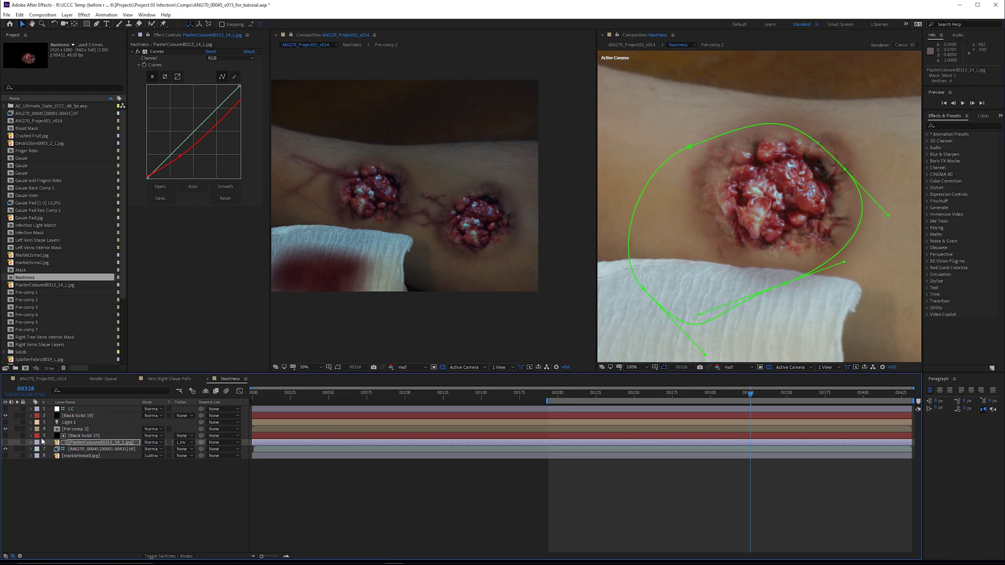
- Turn off Turbulent Displace on Pre-comp 2 to compare the wounds at full and half zoom
{"action": "left_click", "coordinate": [84, 429]}
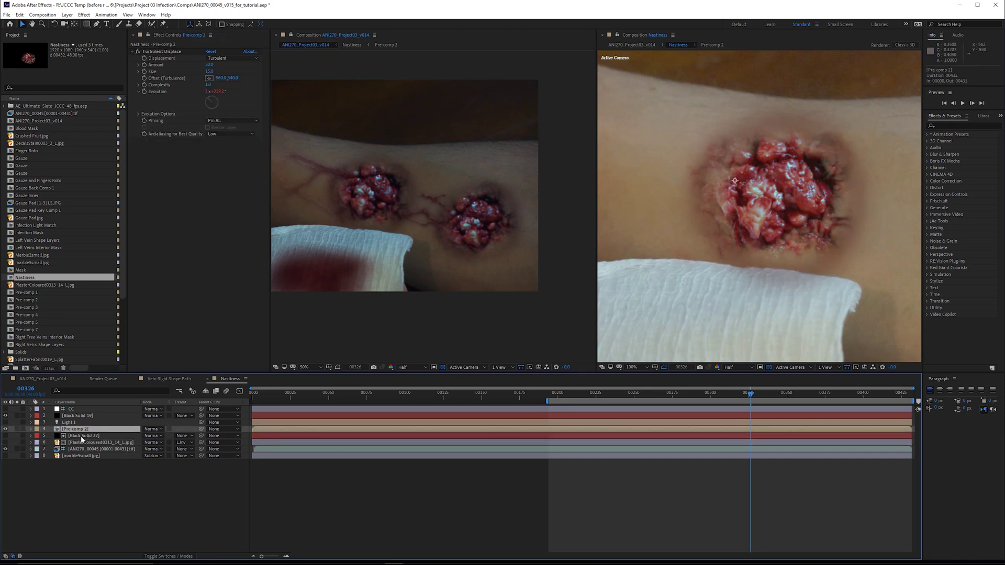
{"action": "key", "text": "period"}
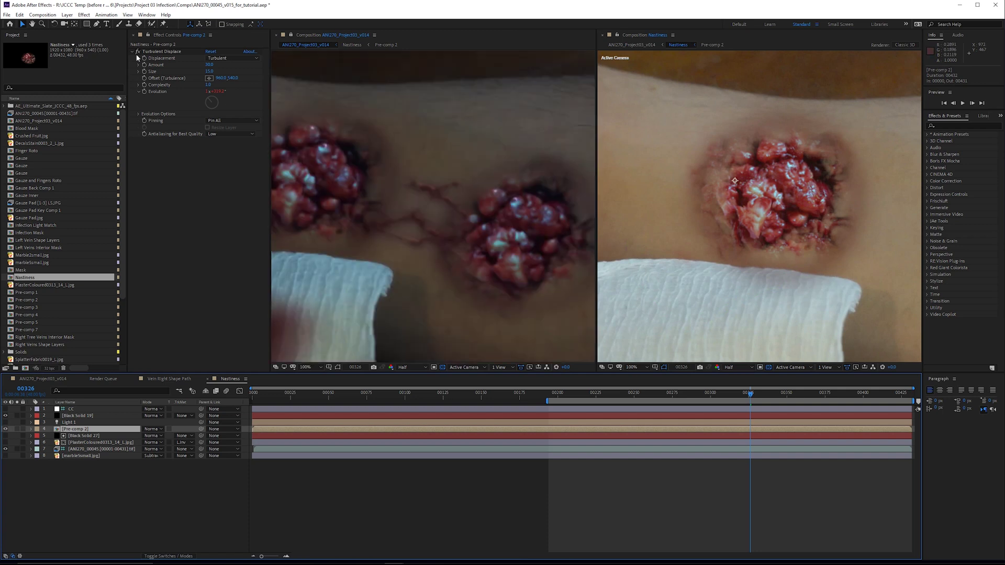
{"action": "left_click", "coordinate": [138, 51]}
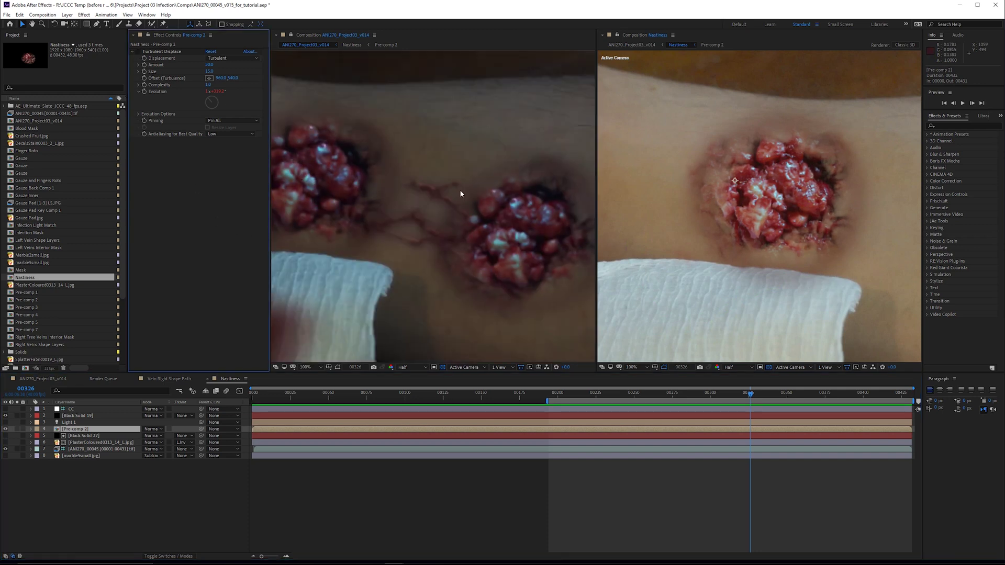
{"action": "left_click_drag", "start_coordinate": [389, 191], "coordinate": [426, 199]}
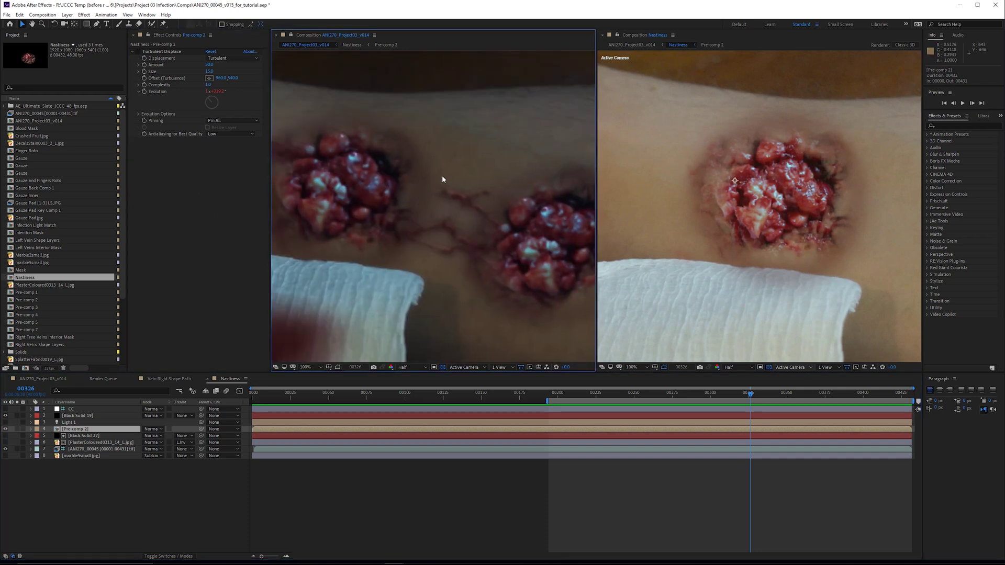
{"action": "key", "text": "comma"}
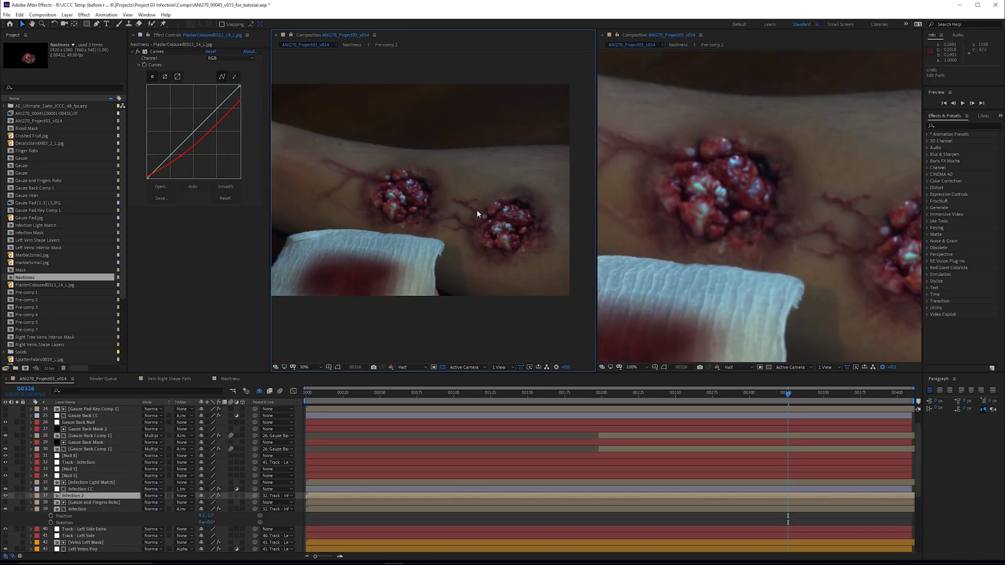
- Delete Infection 2, zoom the main comp back to full size, and select the Infection layer
{"action": "key", "text": "Delete"}
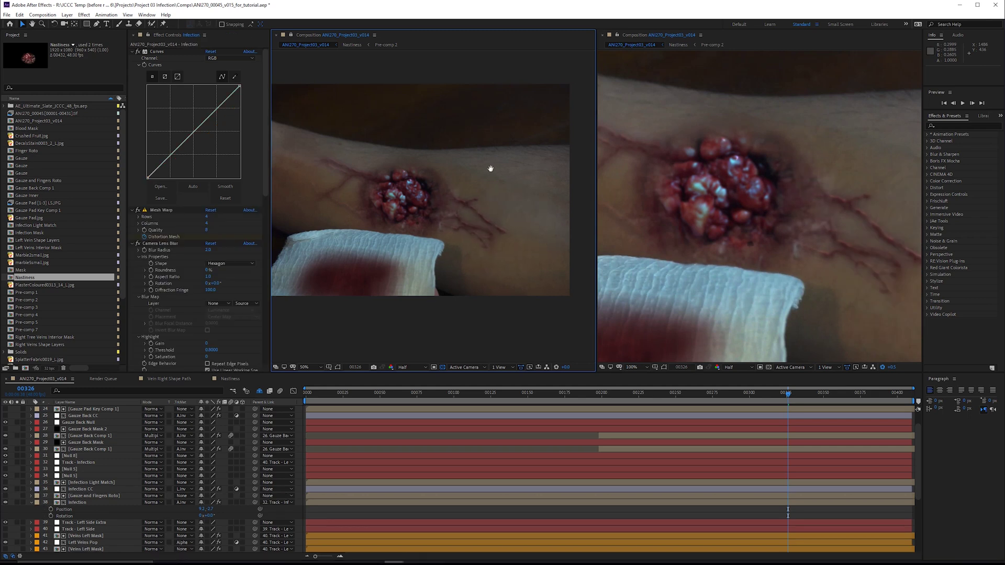
{"action": "left_click_drag", "start_coordinate": [489, 166], "coordinate": [512, 173]}
{"action": "key", "text": "period"}
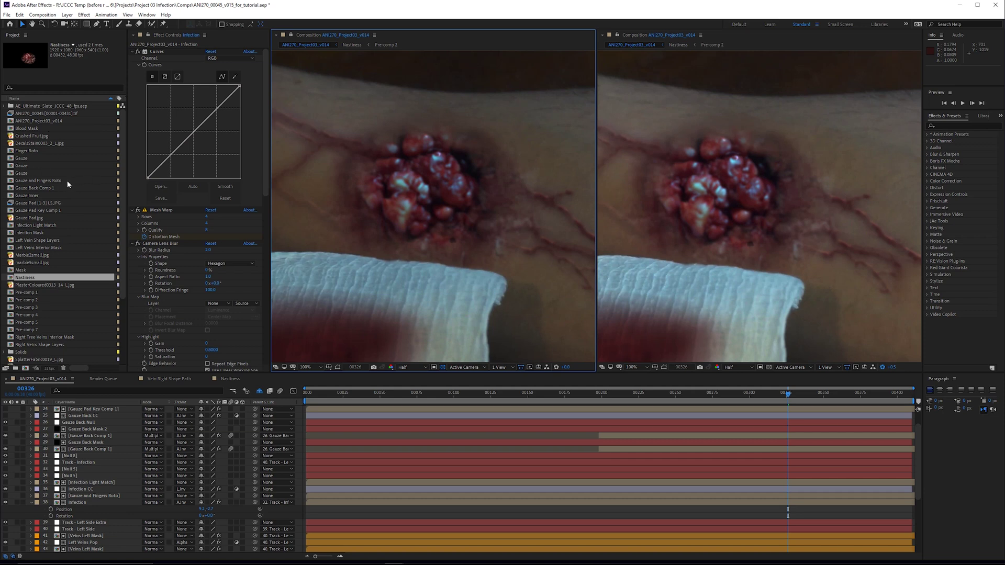
{"action": "left_click", "coordinate": [83, 504]}
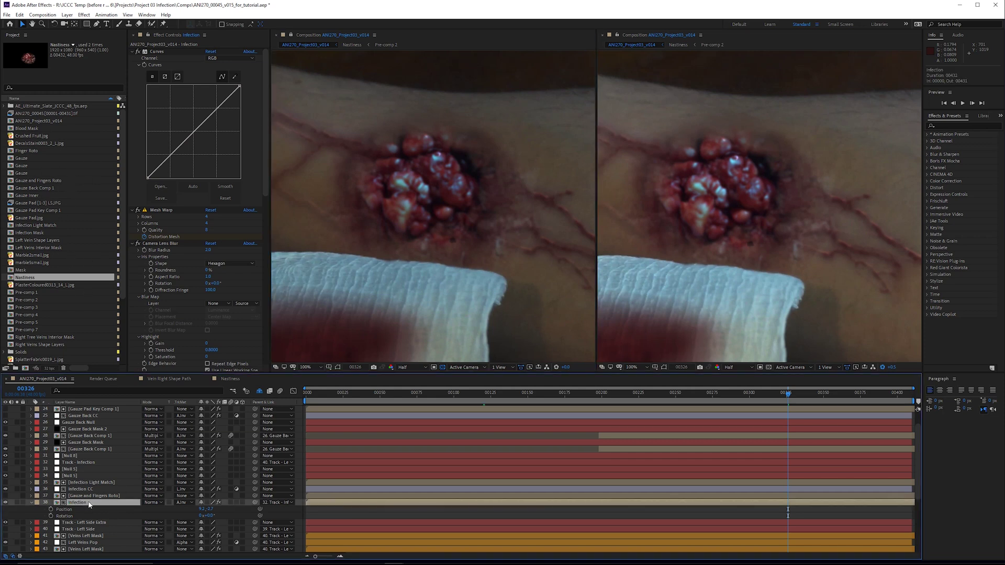
- Reveal Infection's source in the Project, duplicate Nastiness as Nastiness 2, and duplicate Infection as Infection 2
{"action": "right_click", "coordinate": [102, 506]}
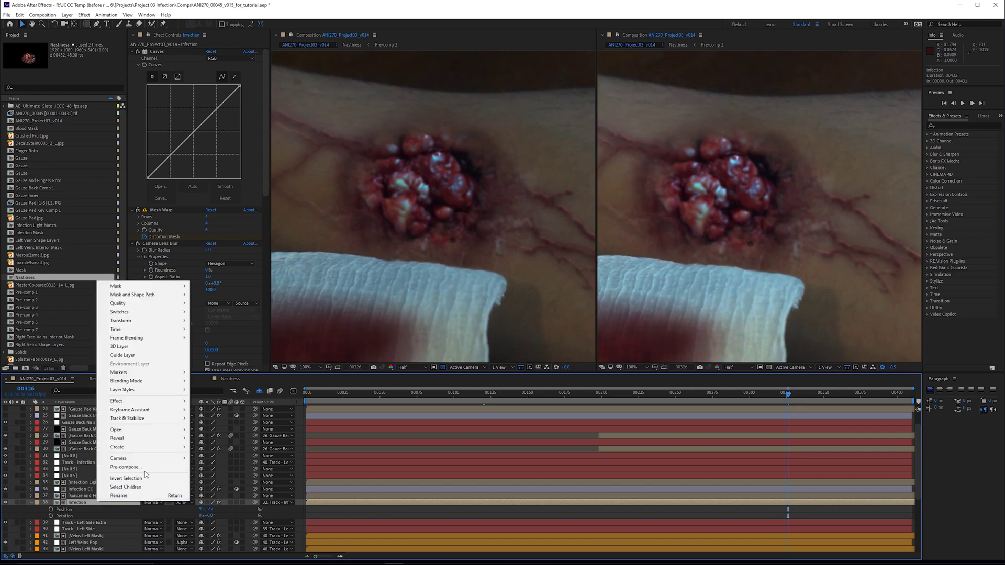
{"action": "mouse_move", "coordinate": [154, 439]}
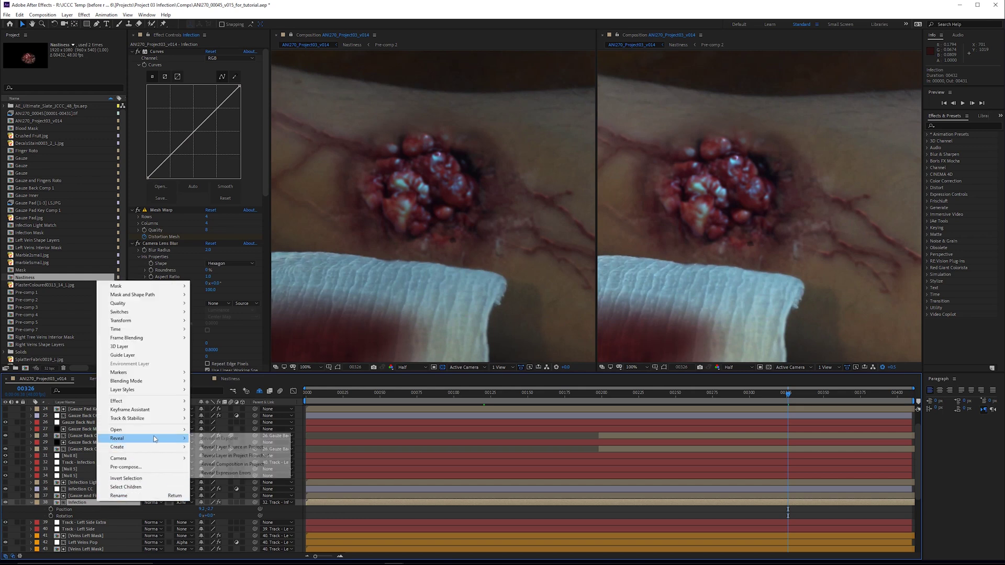
{"action": "left_click", "coordinate": [249, 449]}
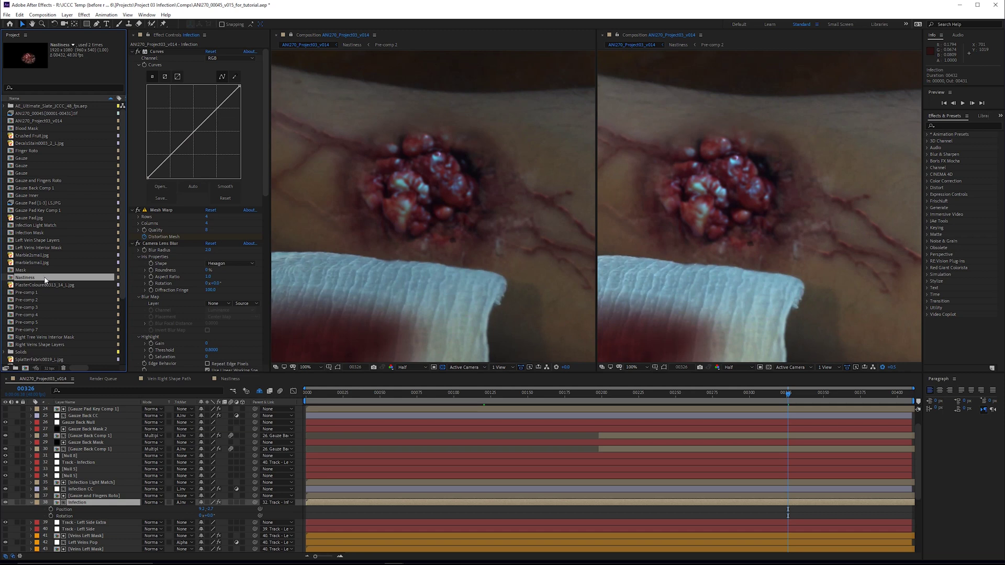
{"action": "key", "text": "ctrl+d"}
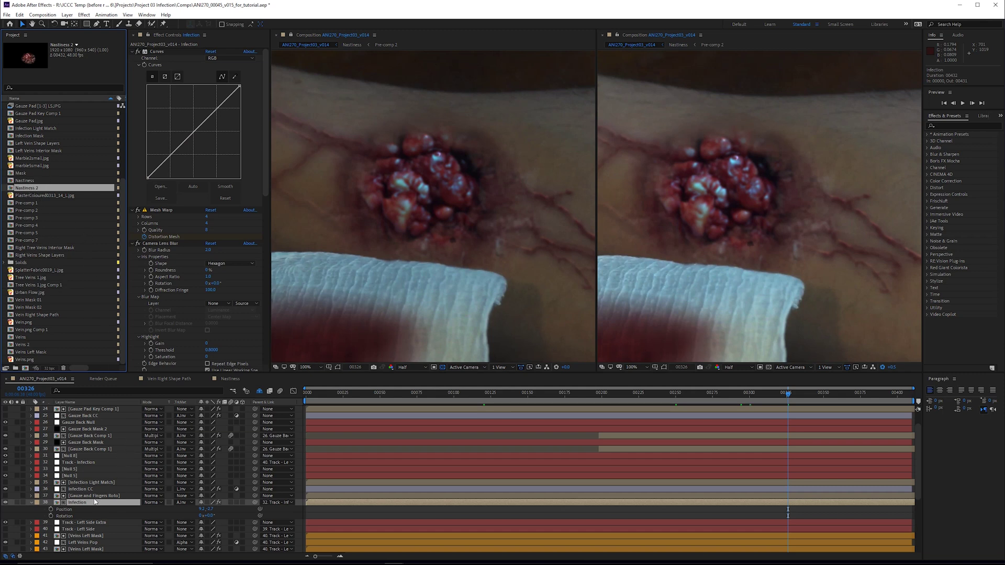
{"action": "key", "text": "ctrl+d"}
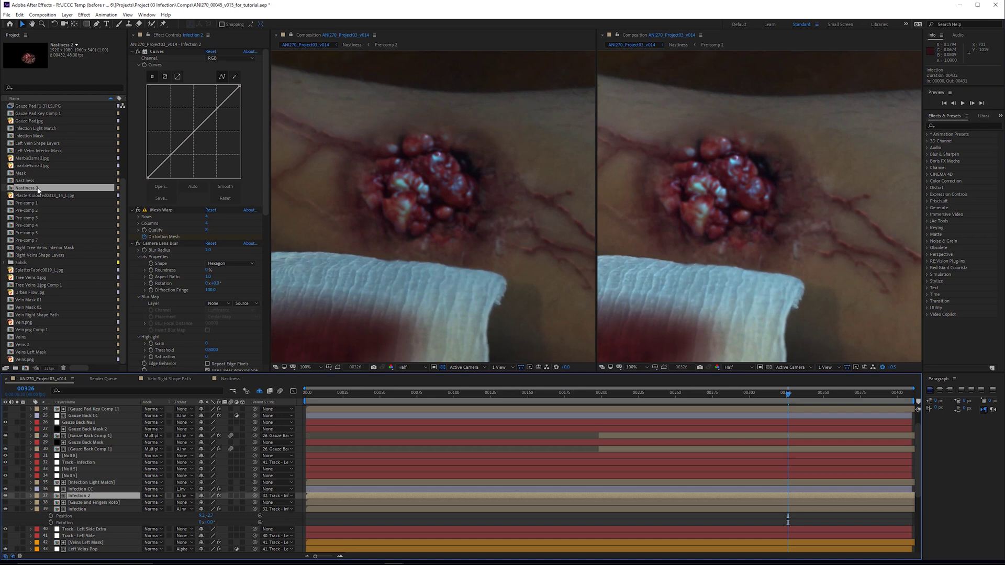
- Swap Infection 2's source to the Nastiness 2 precomp and set its track matte to None
{"action": "left_click_drag", "start_coordinate": [38, 190], "coordinate": [88, 496]}
{"action": "left_click", "coordinate": [83, 403]}
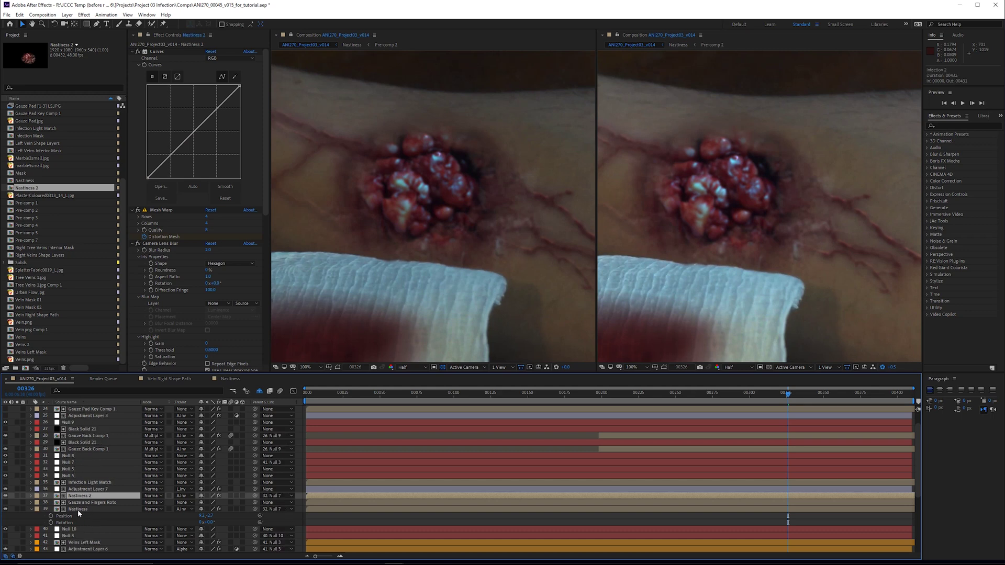
{"action": "left_click", "coordinate": [83, 404]}
{"action": "left_click", "coordinate": [183, 496]}
{"action": "left_click", "coordinate": [202, 504]}
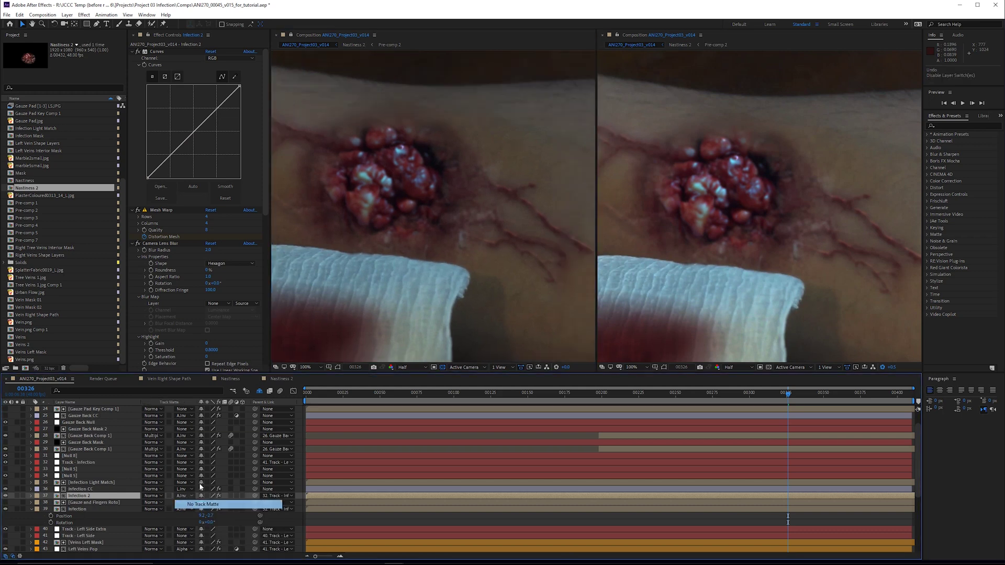
- Move the Infection 2 wound beside the original and hide the plaster layer inside Nastiness 2
{"action": "left_click_drag", "start_coordinate": [373, 177], "coordinate": [611, 256]}
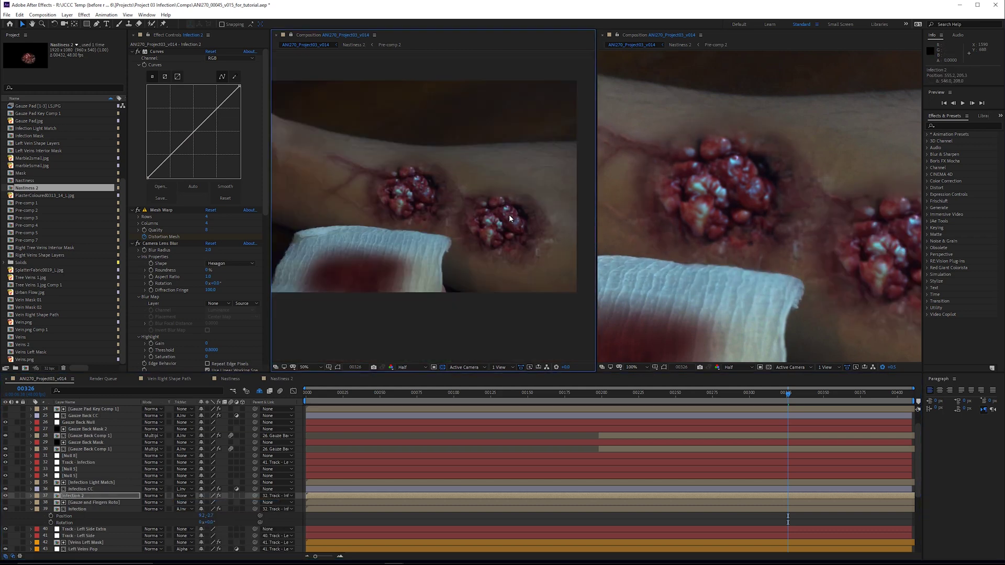
{"action": "double_click", "coordinate": [83, 496]}
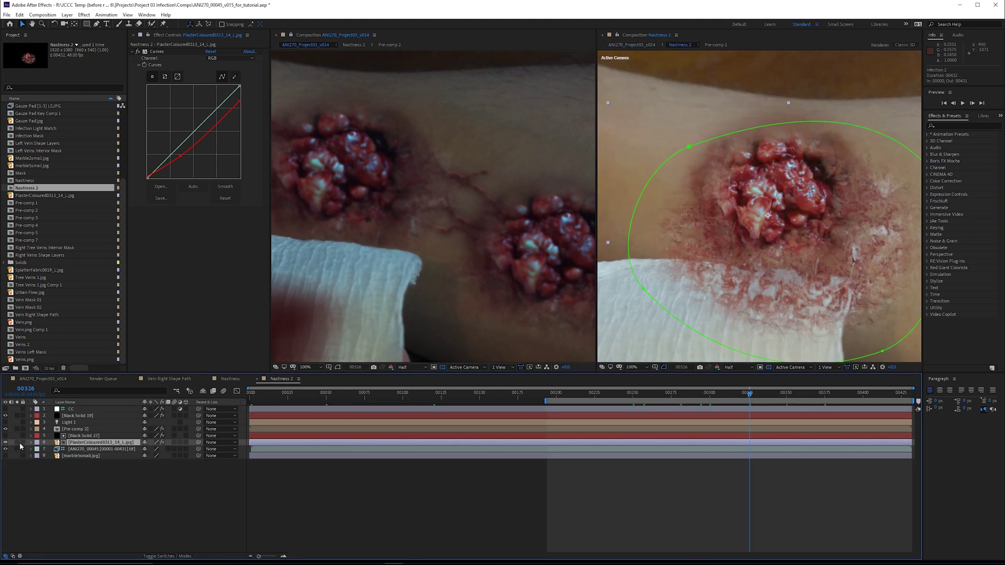
{"action": "left_click", "coordinate": [6, 442]}
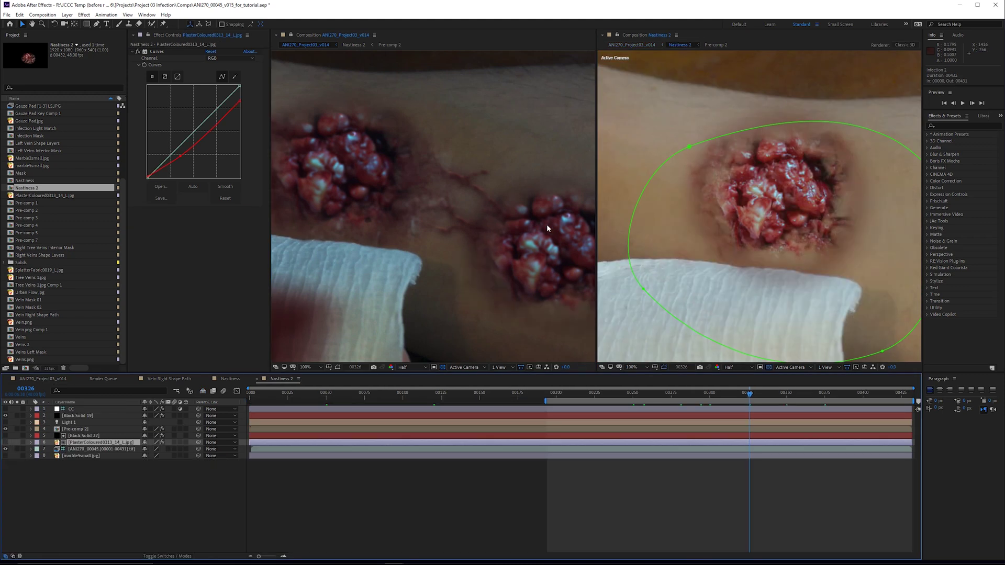